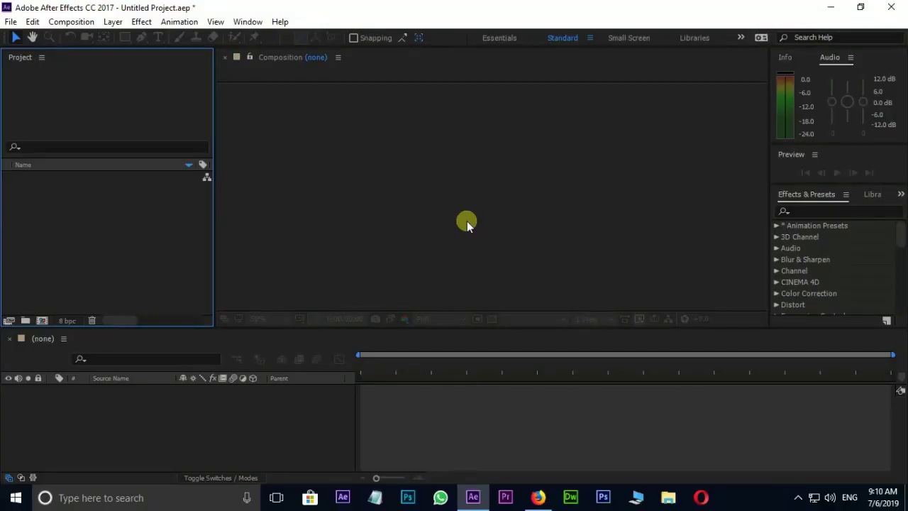
Create a new 1280×720 composition named Comp 1
click(62, 22)
click(76, 34)
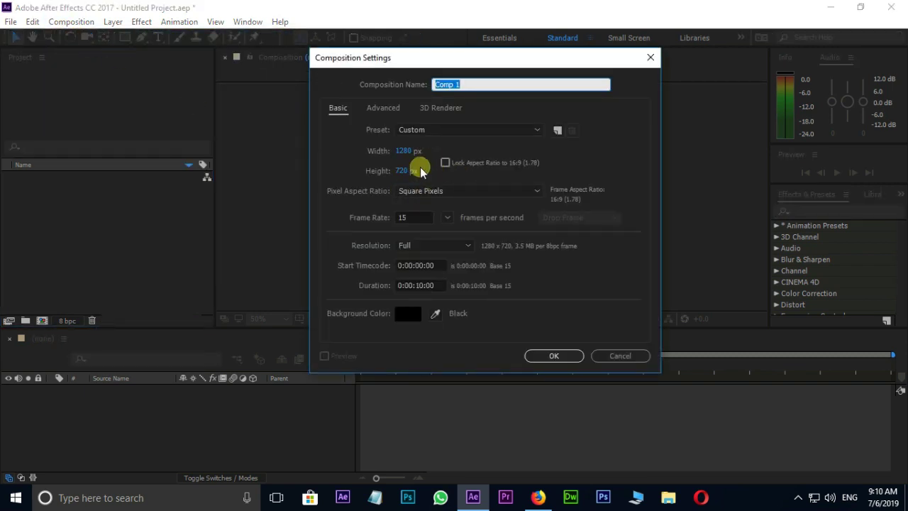
click(541, 356)
Import Beat_Your_Competition.mp3 into the project
click(128, 259)
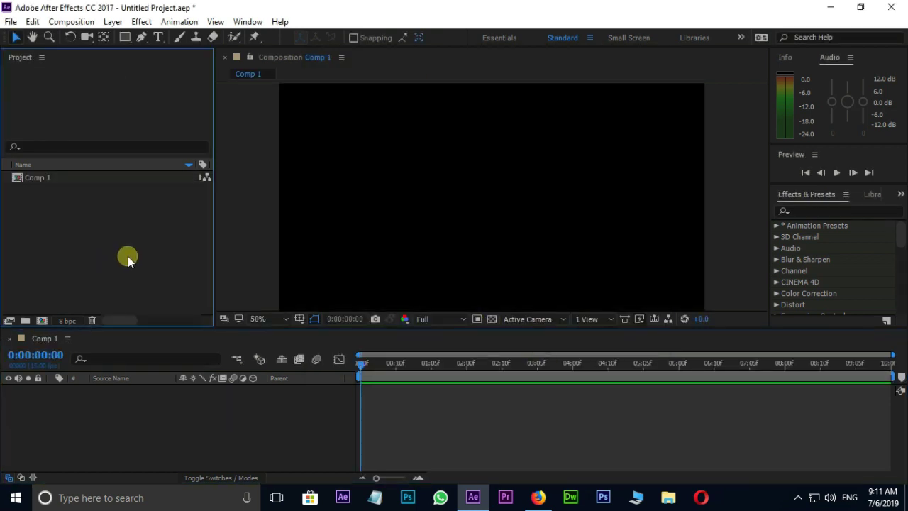
double_click(128, 258)
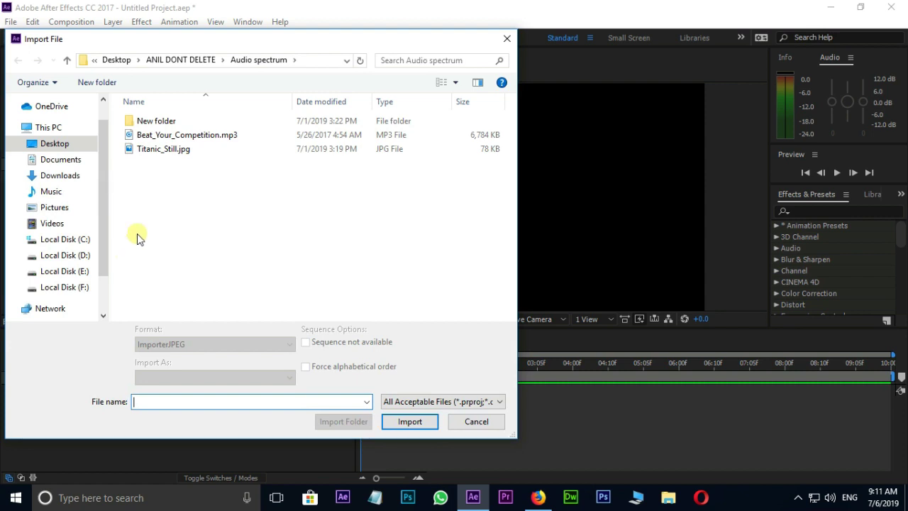
click(188, 136)
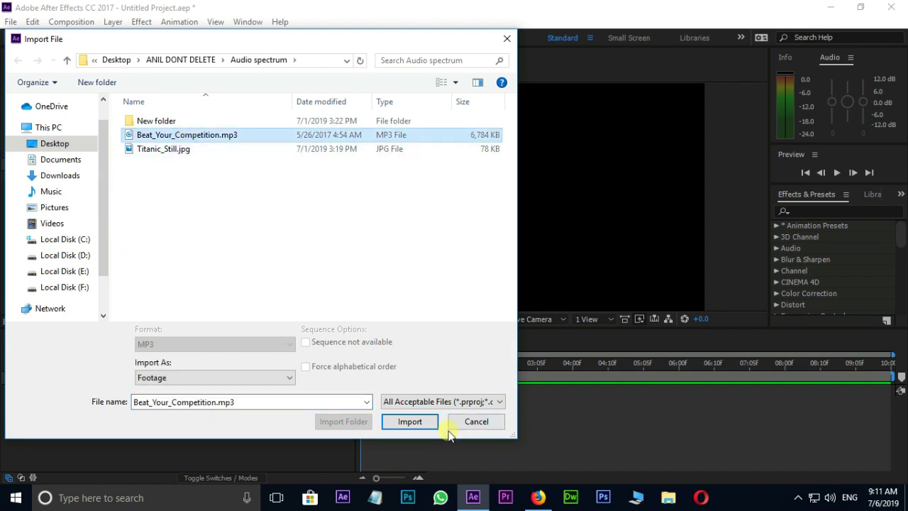
click(411, 423)
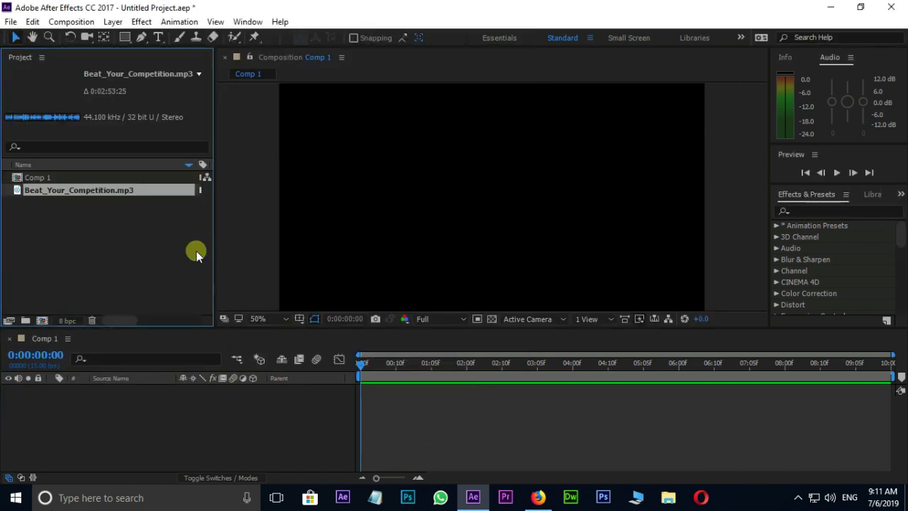
Add Beat_Your_Competition.mp3 to Comp 1 as a layer, preview its audio, and rewind to 0:00
drag(102, 197, 151, 419)
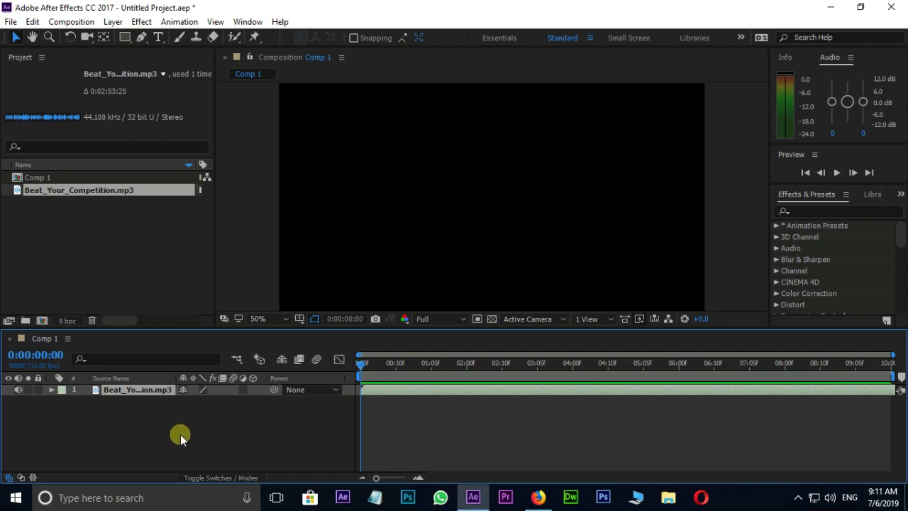
key(space)
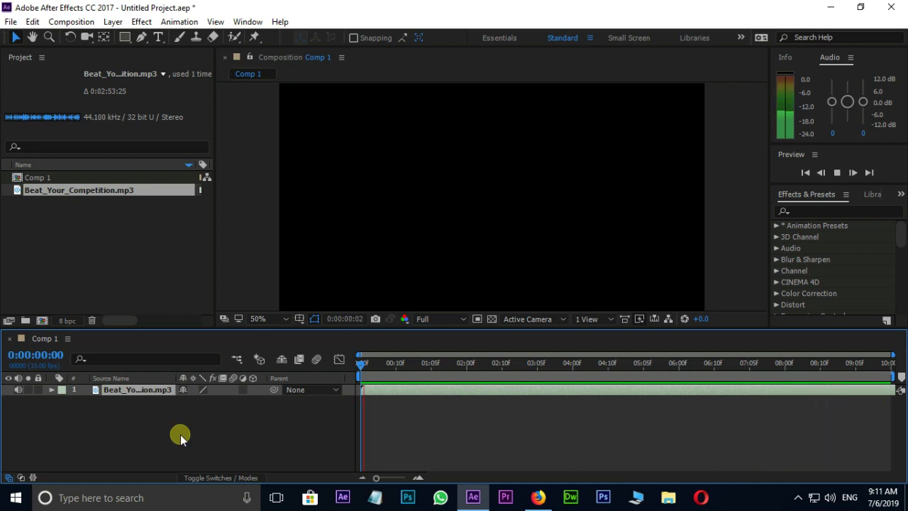
key(space)
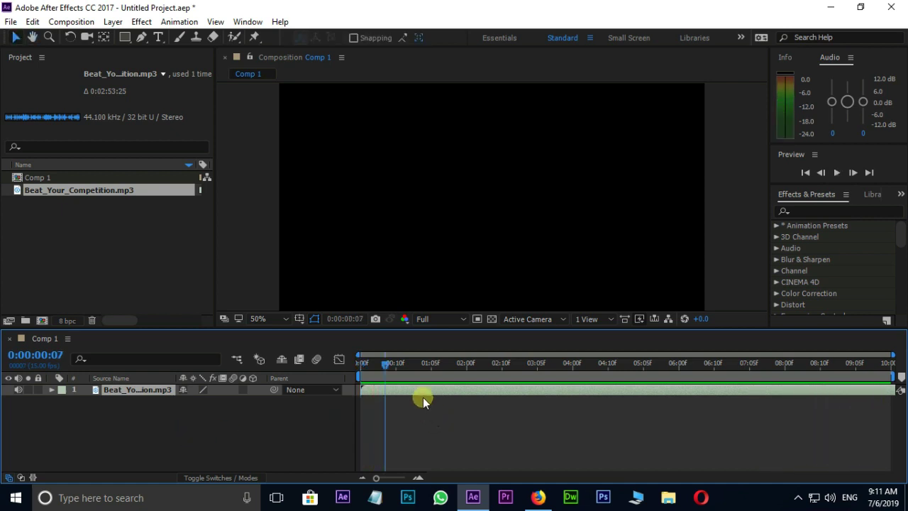
drag(392, 371, 360, 379)
Add a new comp-sized red solid layer
right_click(209, 430)
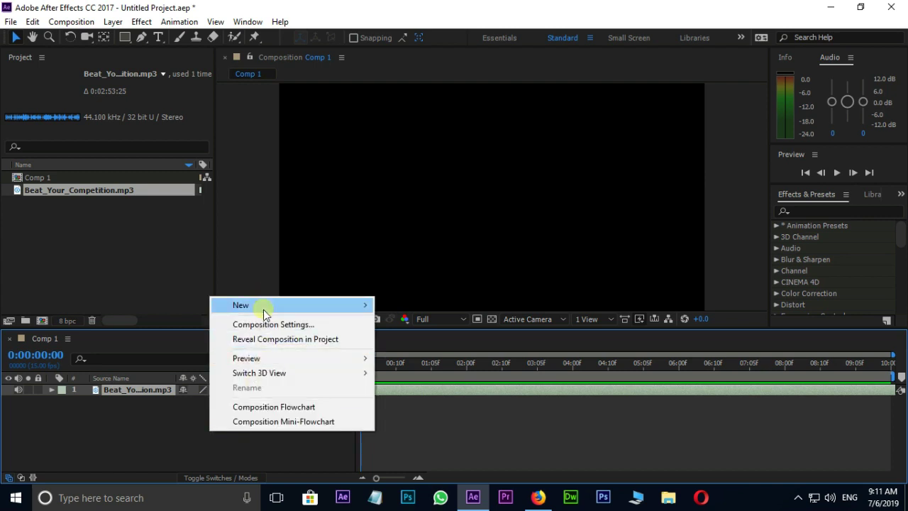
mouse_move(264, 309)
click(430, 338)
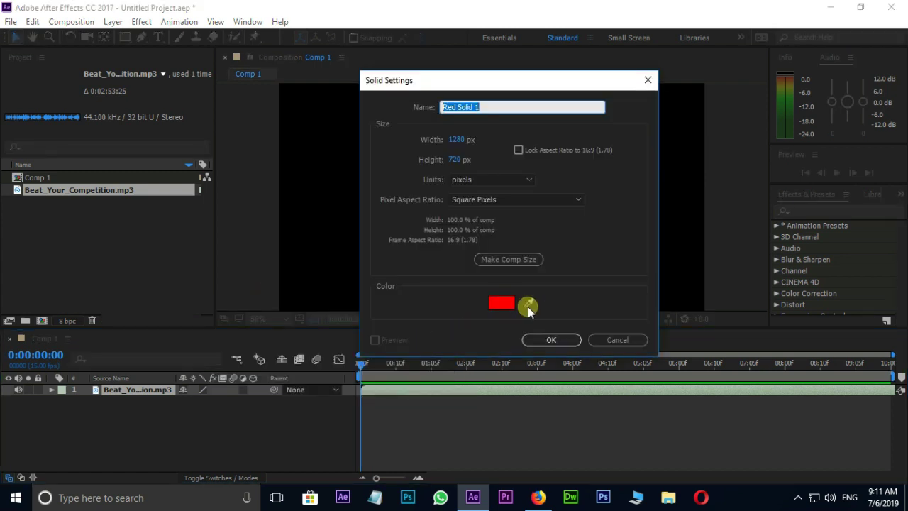
click(506, 262)
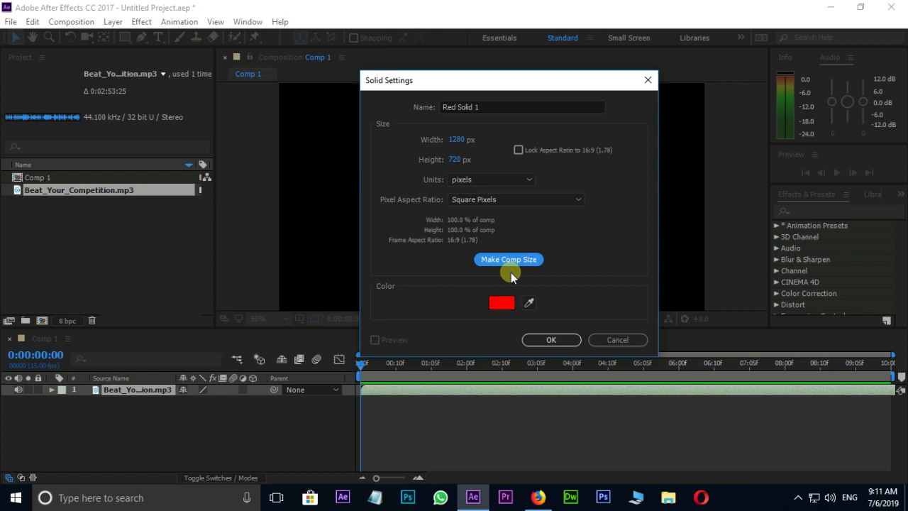
click(551, 340)
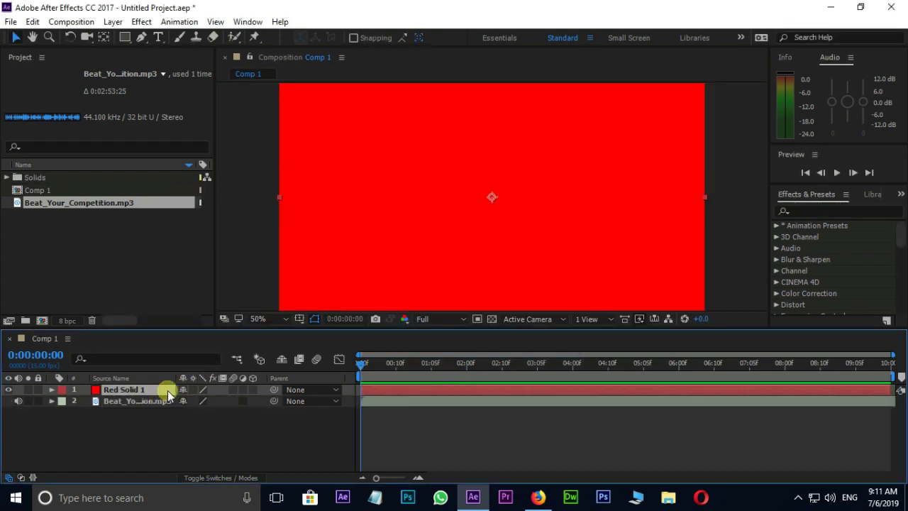
Apply Audio Spectrum to the solid with Beat_Your_Competition.mp3 as its audio layer, and preview it
click(141, 22)
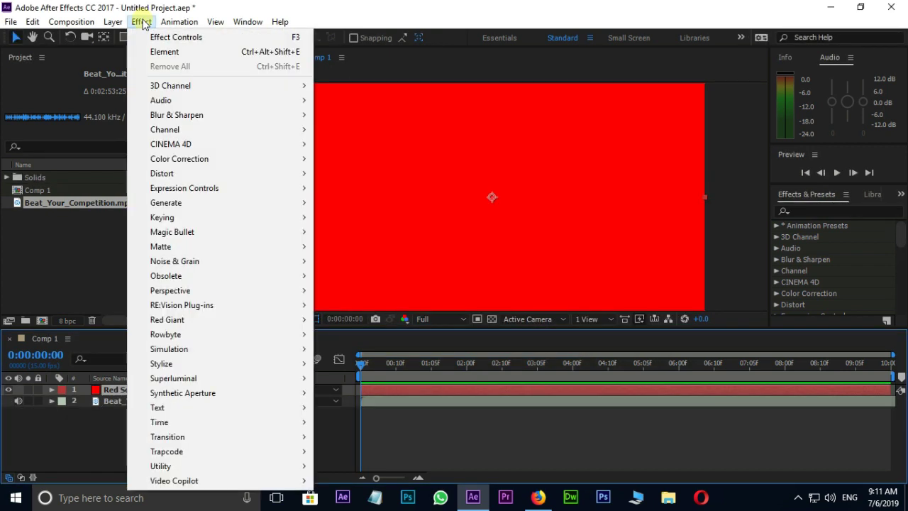
mouse_move(168, 204)
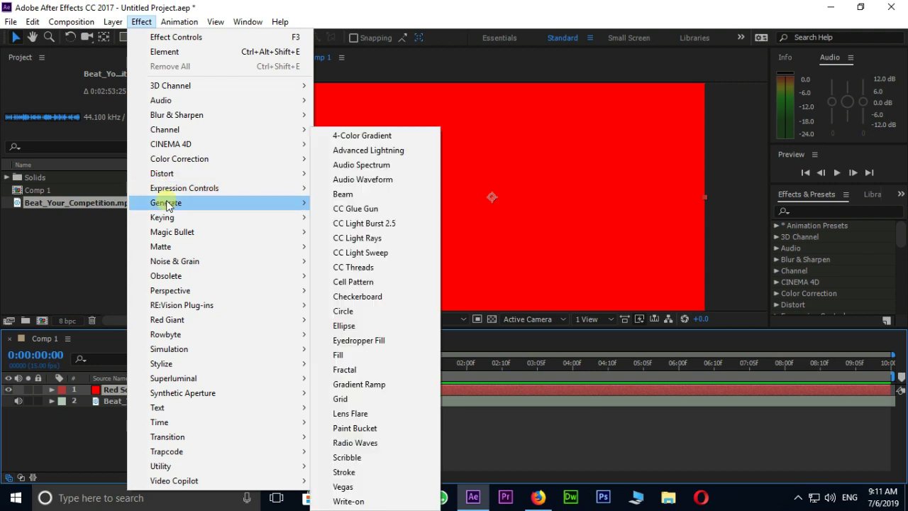
click(377, 167)
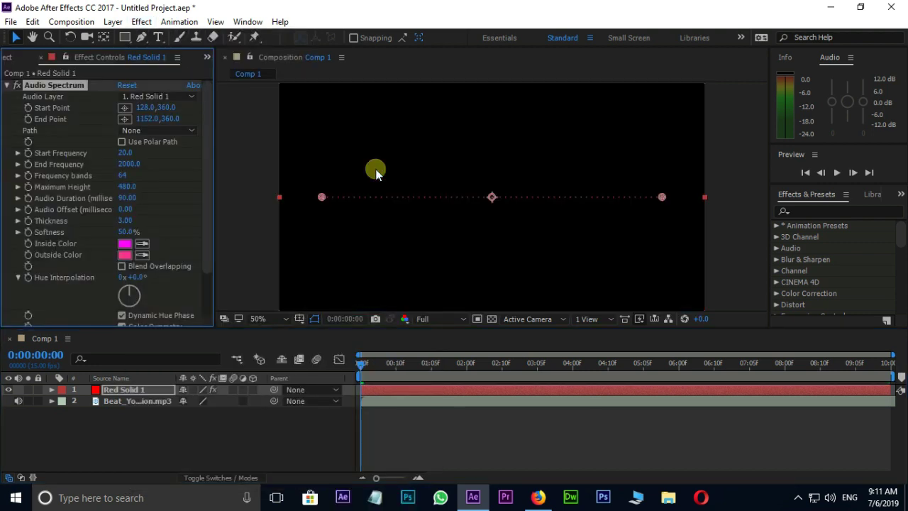
click(161, 97)
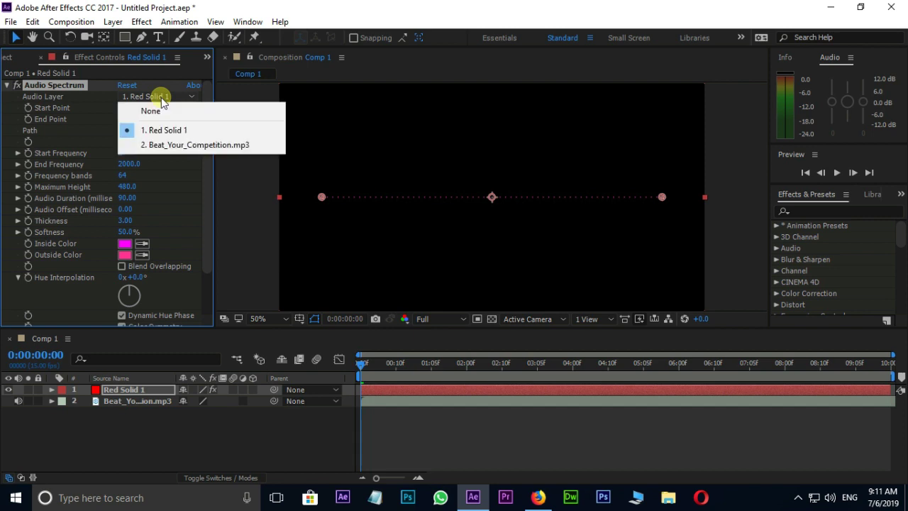
click(201, 148)
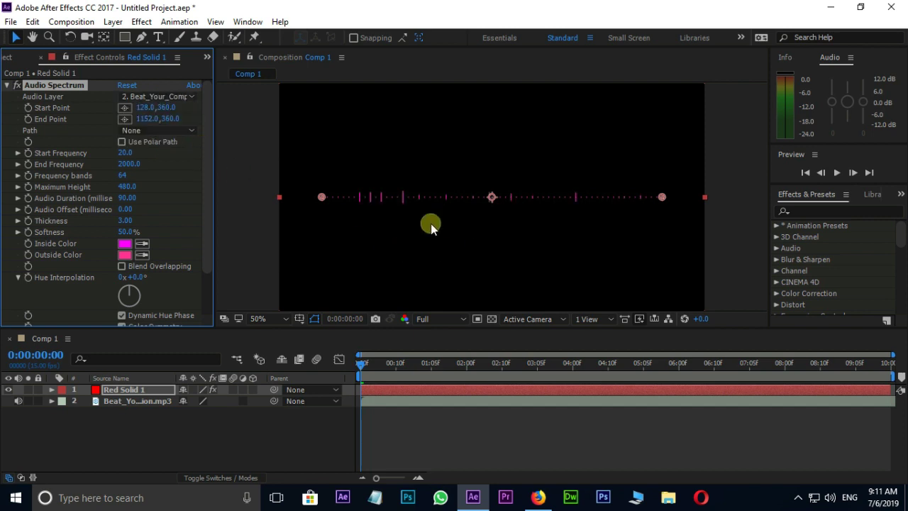
key(space)
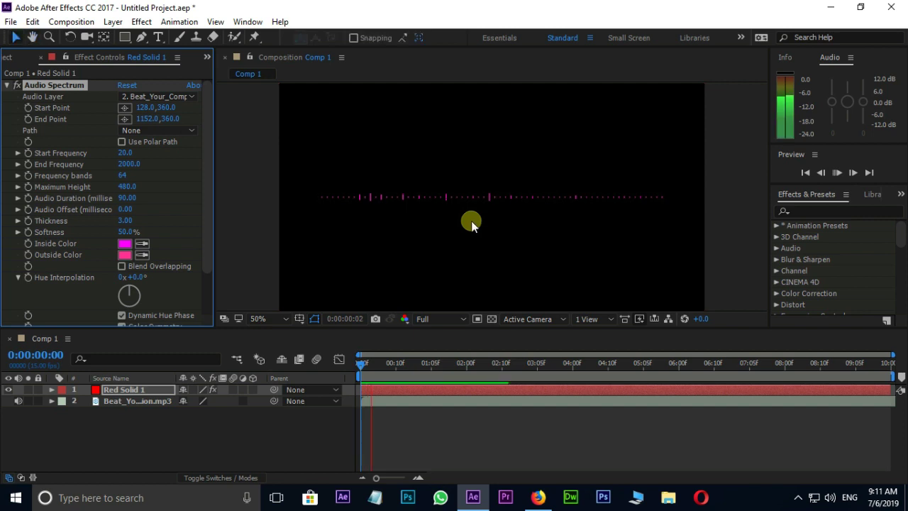
scroll(484, 204, up, 2)
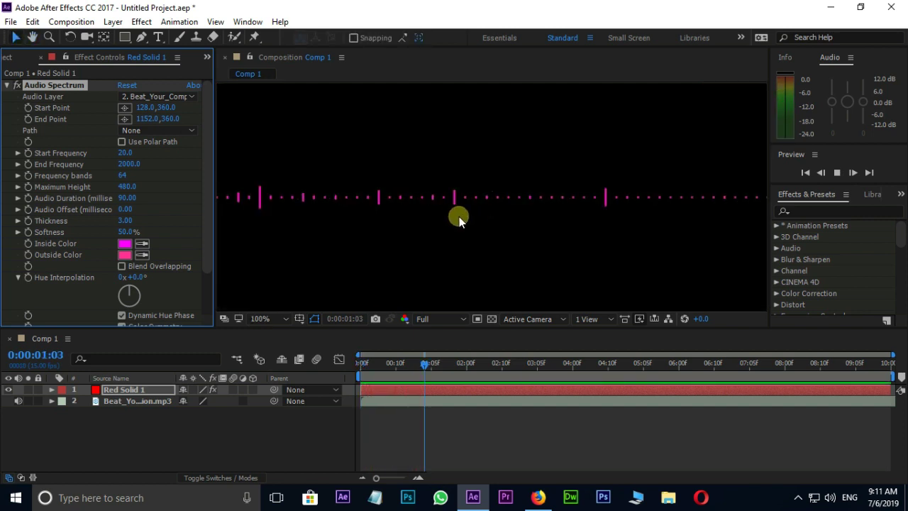
drag(469, 370, 319, 369)
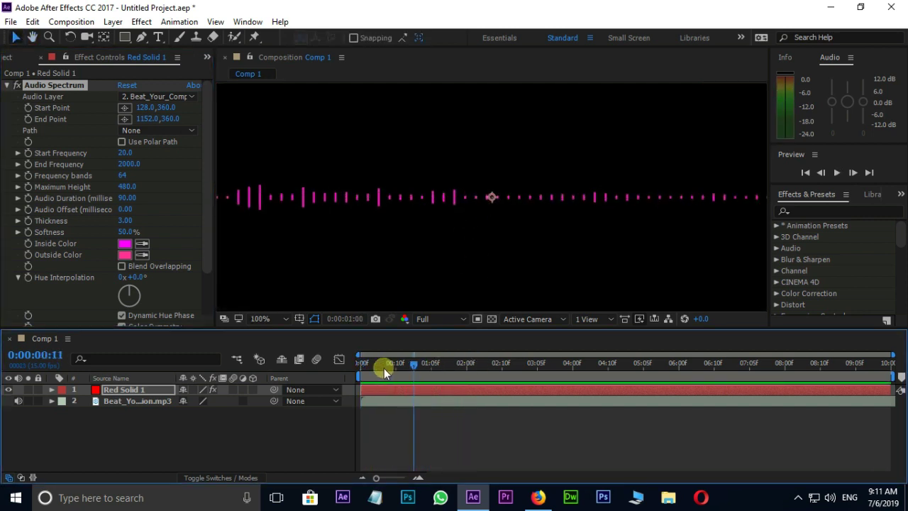
scroll(546, 203, down, 2)
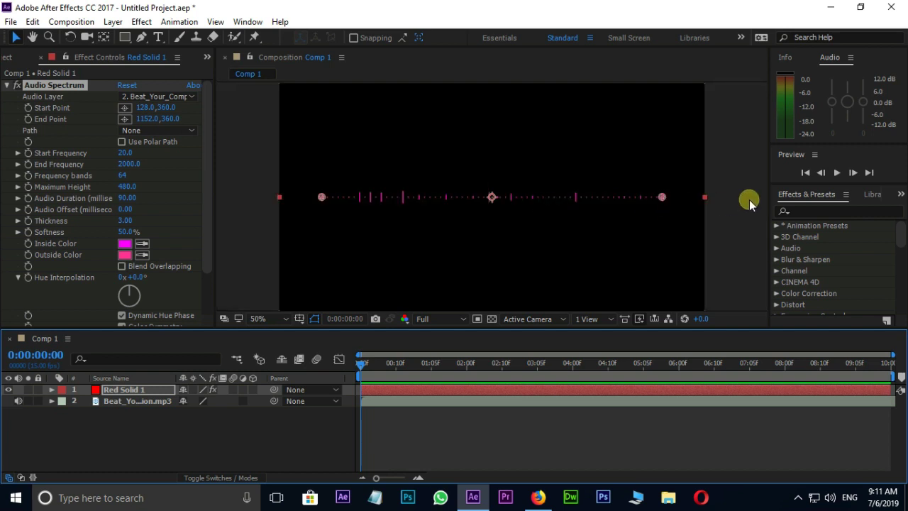
Apply the Polar Coordinates effect to Red Solid 1
click(801, 213)
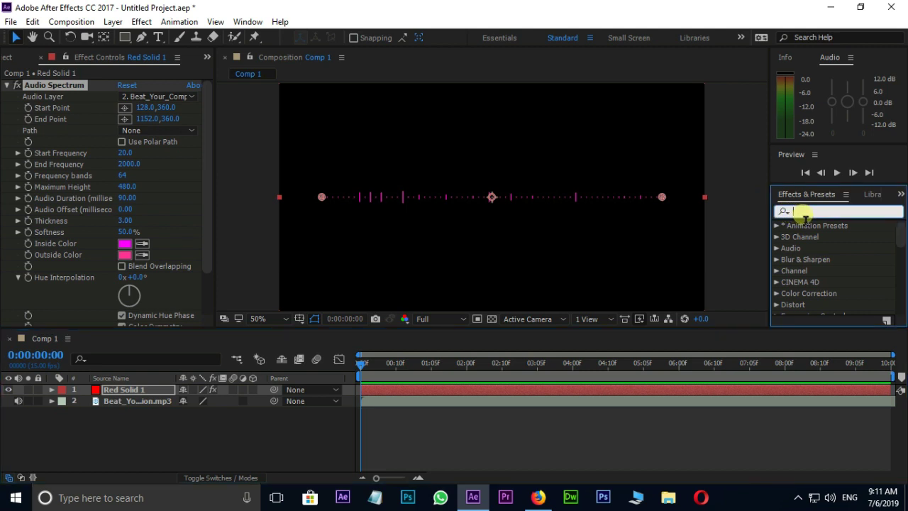
text(pol)
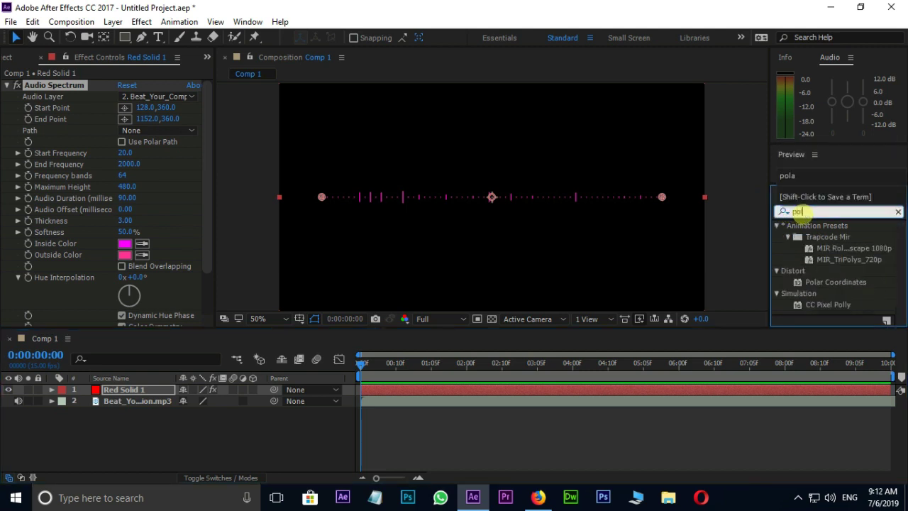
text(a)
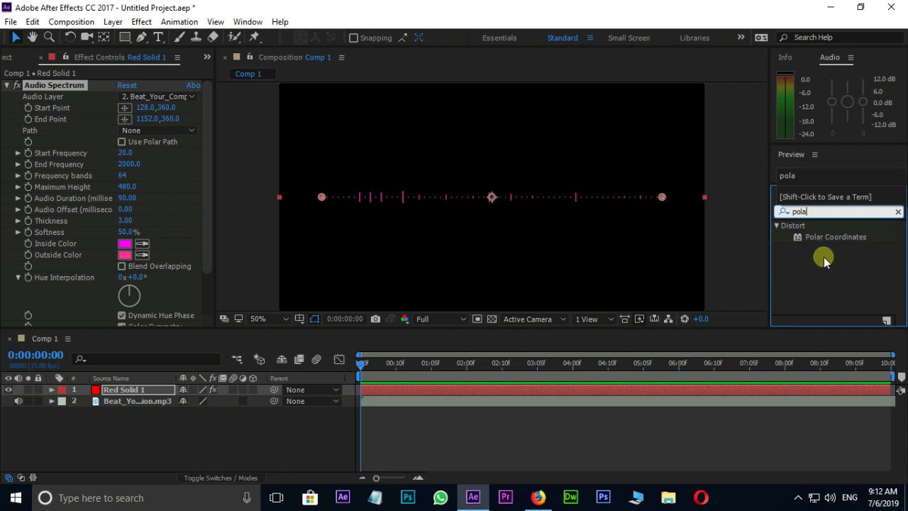
drag(827, 237, 558, 392)
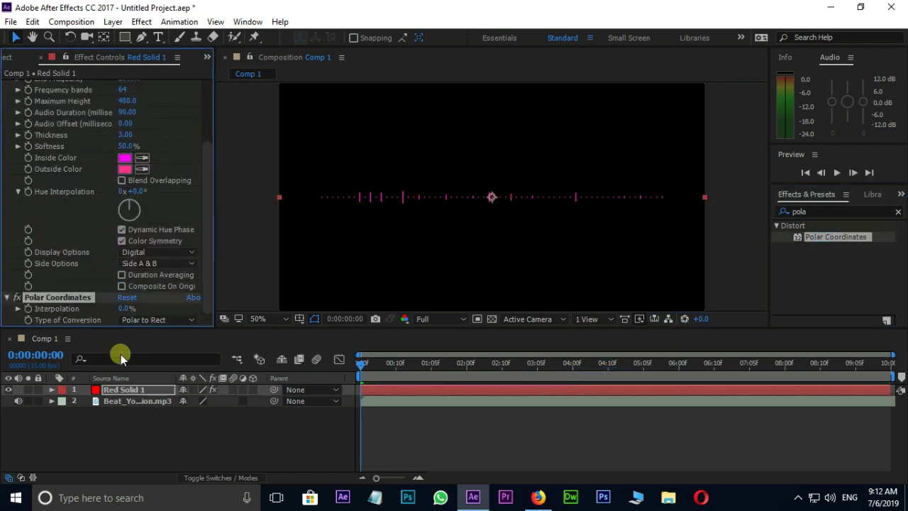
Set Polar Coordinates to 100% interpolation with Rect to Polar conversion
click(126, 309)
text(100)
key(Return)
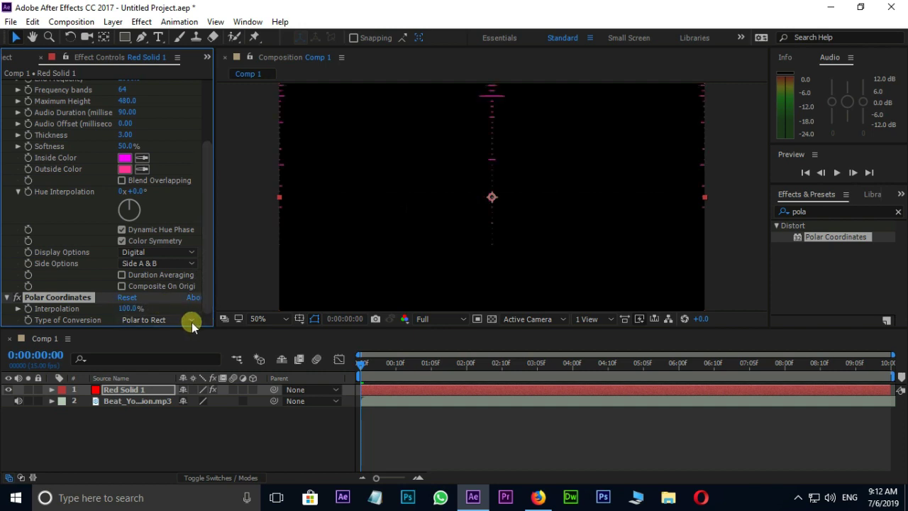
click(191, 320)
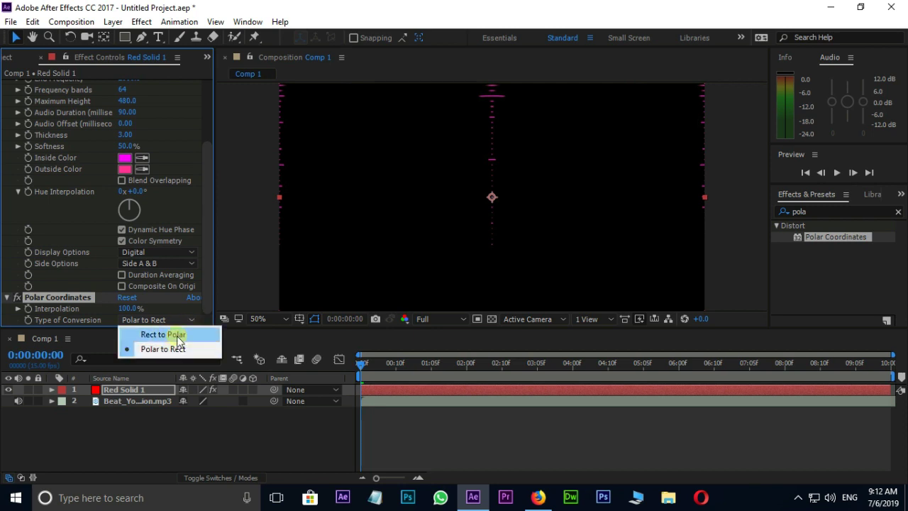
click(177, 334)
key(period)
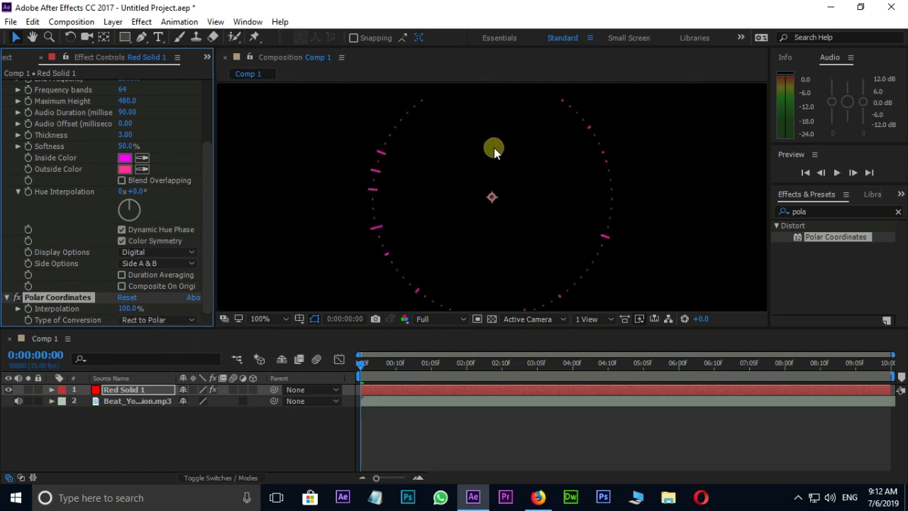
drag(494, 147, 503, 170)
scroll(498, 149, up, 1)
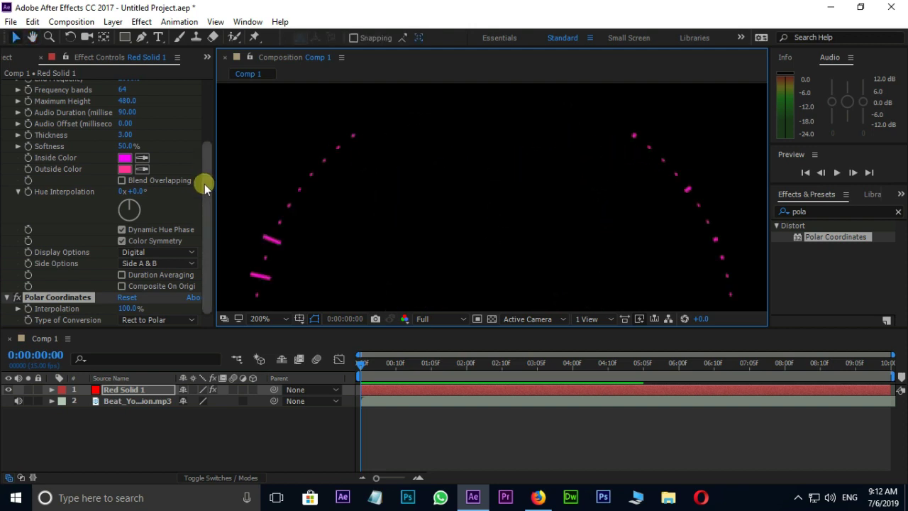
Move the spectrum start point to about 14,360 and end point to 1297,360
drag(205, 187, 218, 112)
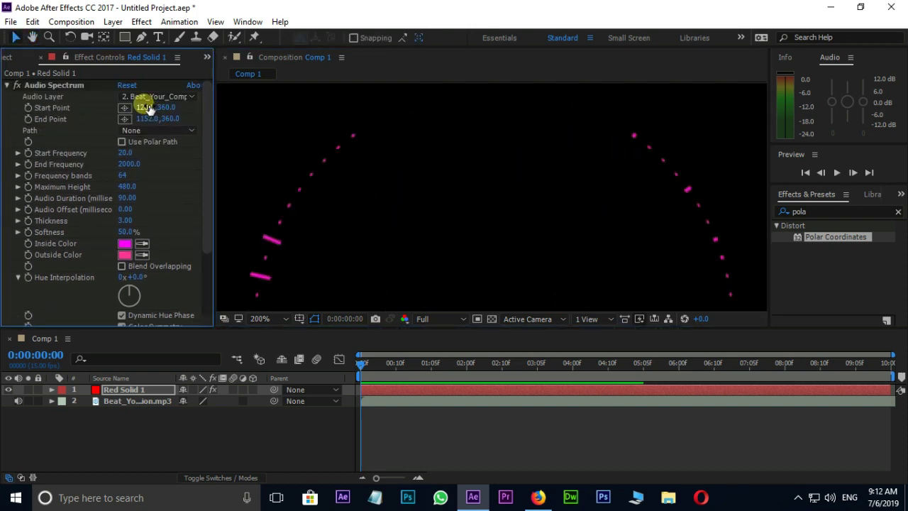
drag(146, 107, 74, 100)
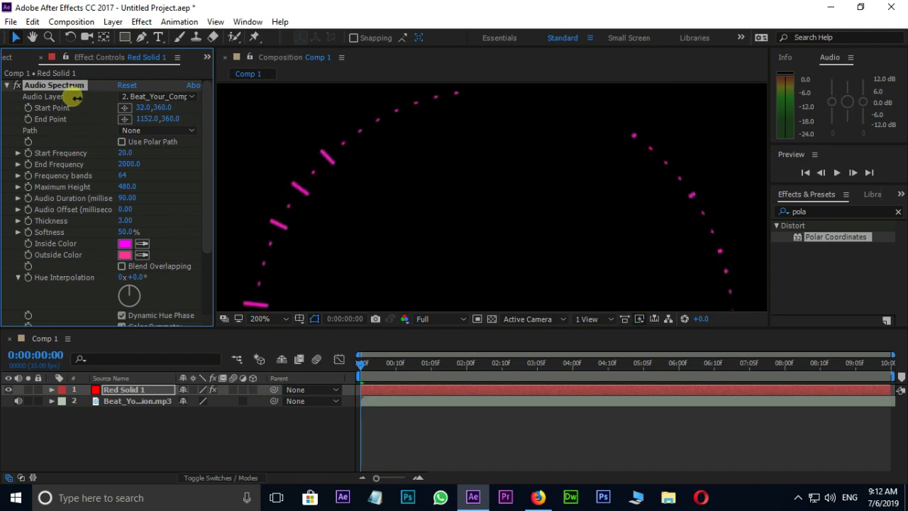
drag(147, 119, 235, 116)
drag(130, 107, 132, 108)
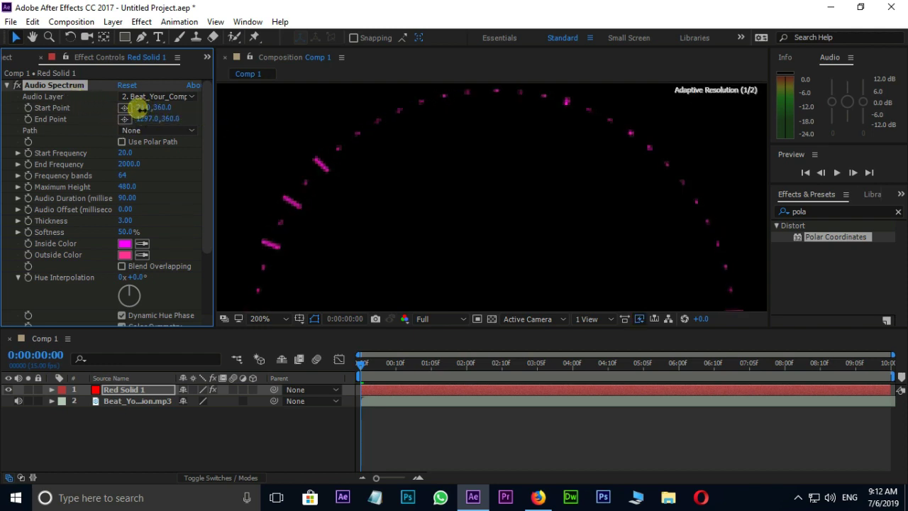
scroll(437, 146, down, 1)
scroll(492, 189, down, 1)
scroll(298, 214, up, 1)
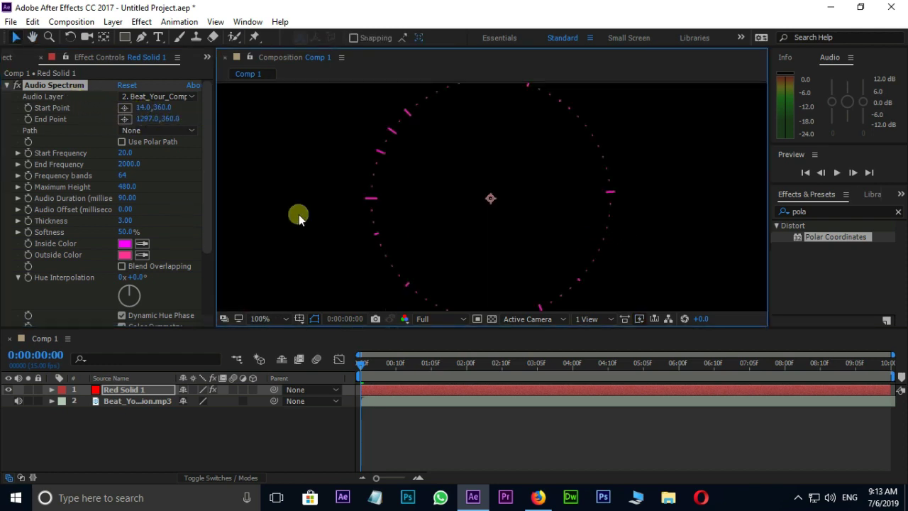
Set 200 frequency bands, maximum height 5000 and thickness 5
click(124, 176)
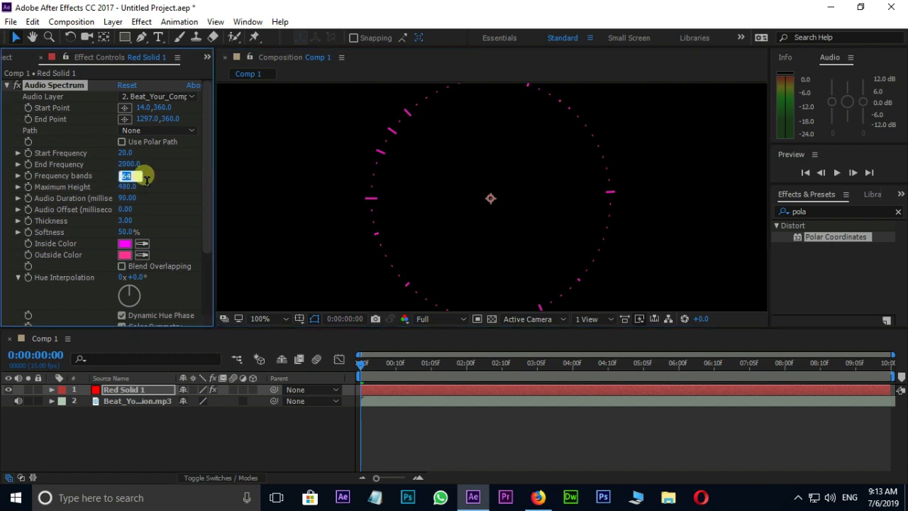
text(200)
key(Return)
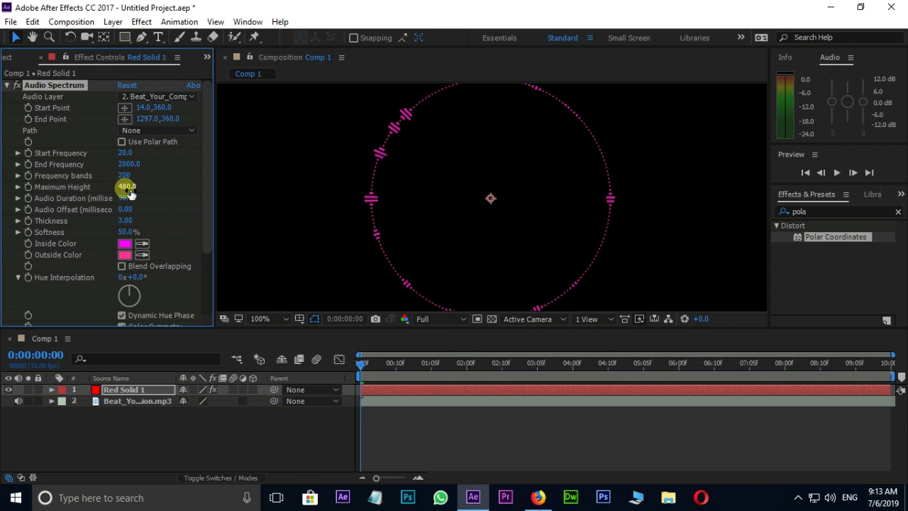
click(126, 186)
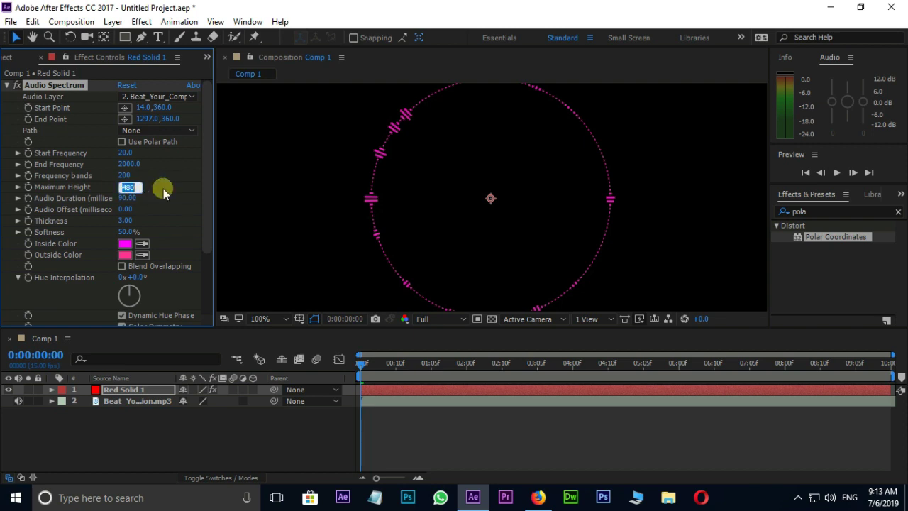
text(5000)
key(Return)
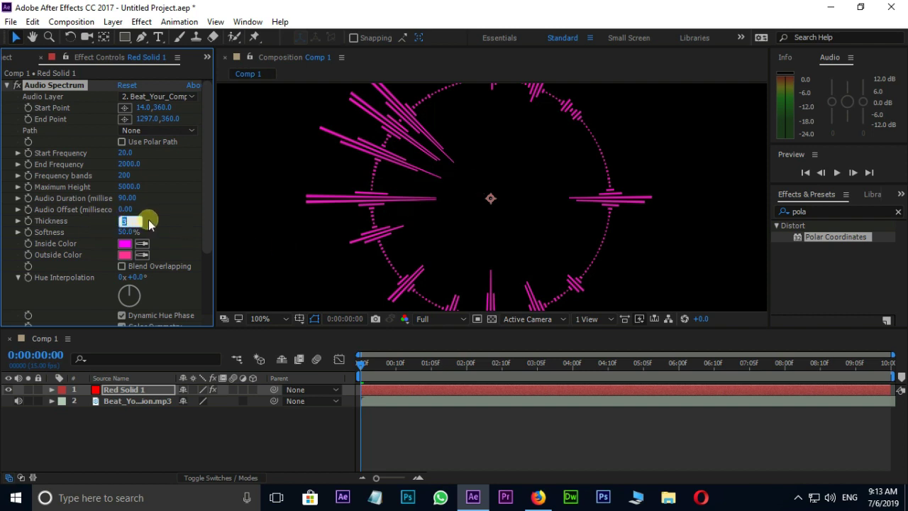
text(5)
key(Return)
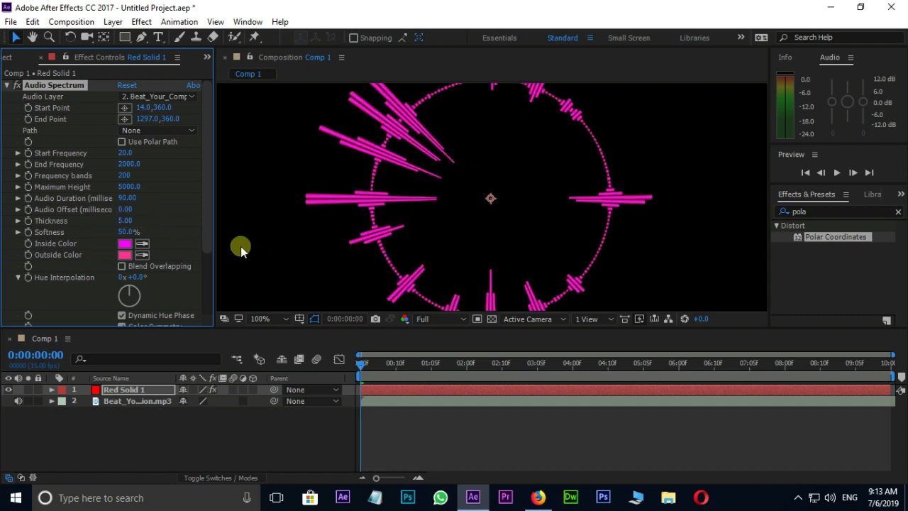
Set softness to 100% and preview the spectrum ring
drag(209, 234, 205, 250)
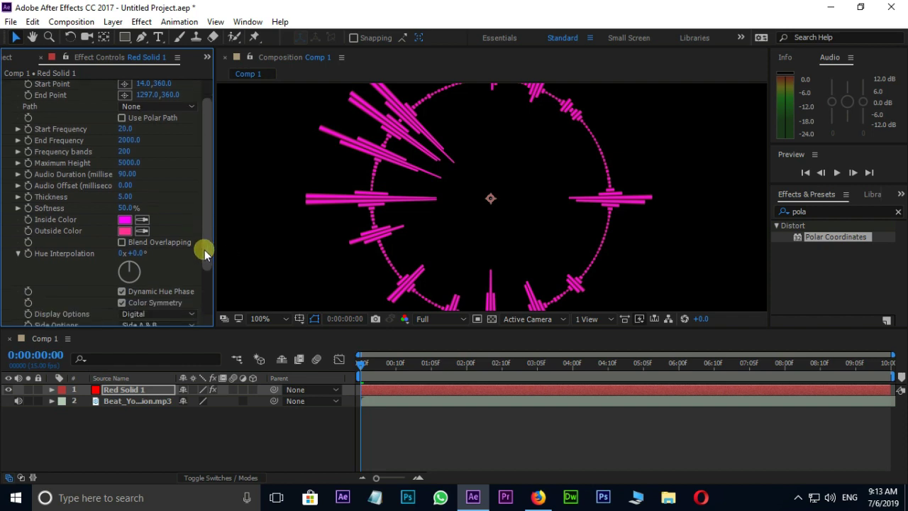
click(125, 208)
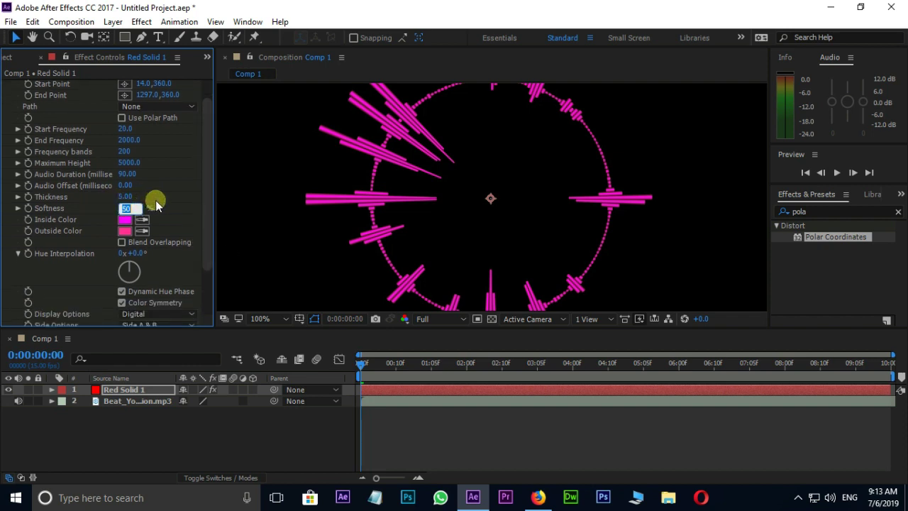
text(100)
key(Return)
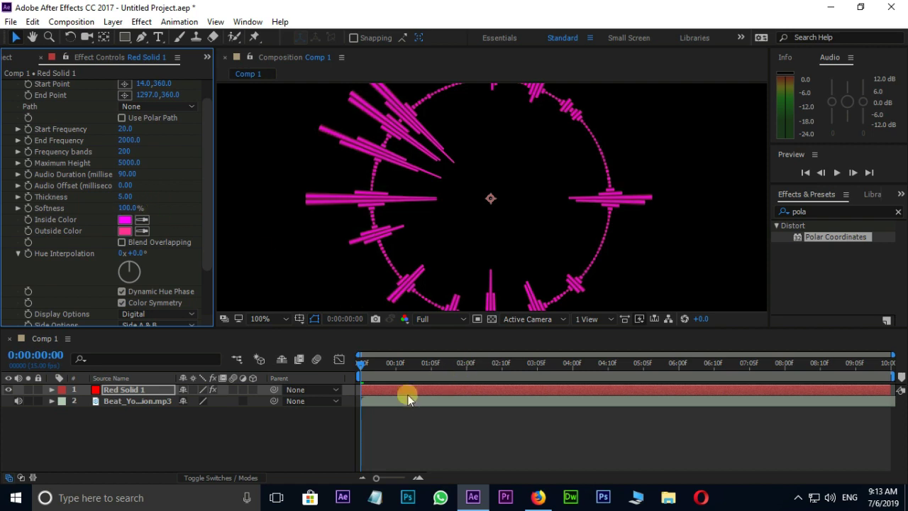
key(space)
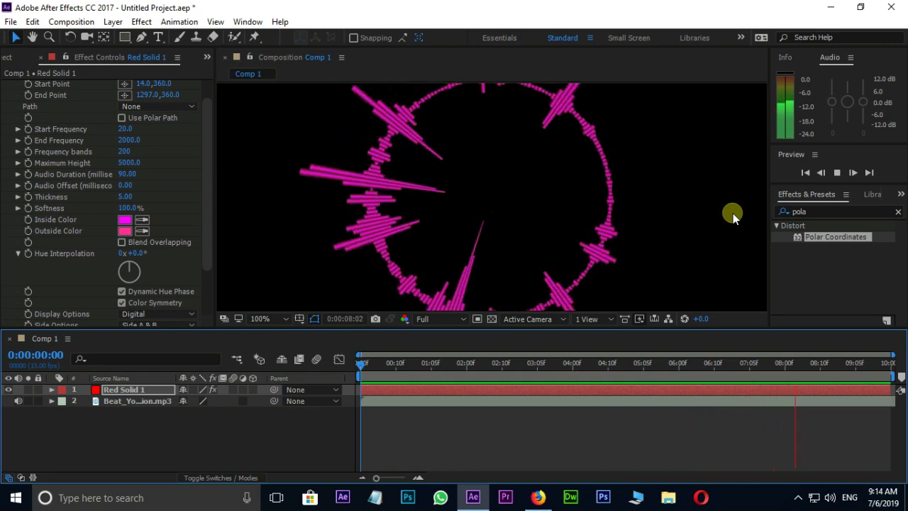
key(h)
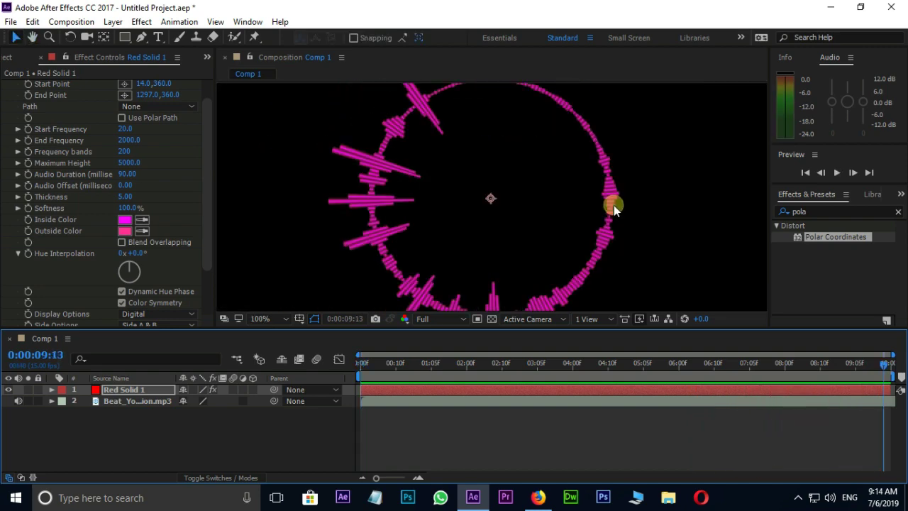
scroll(206, 185, down, 2)
Set Side Options to Side B so the bars point only outward
drag(207, 185, 206, 214)
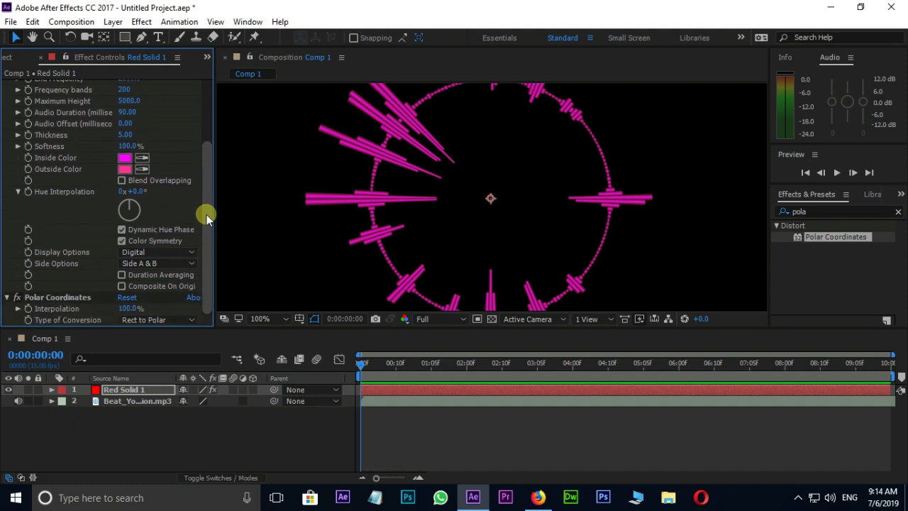
click(150, 263)
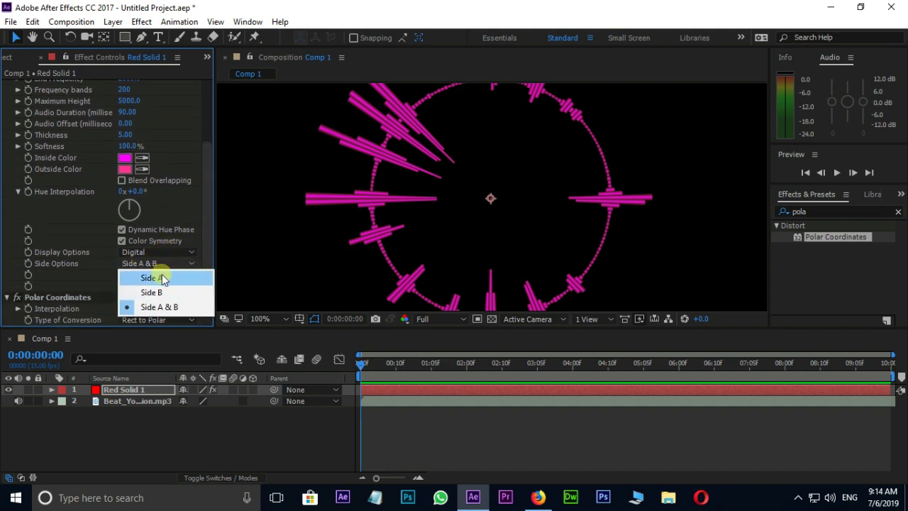
click(162, 278)
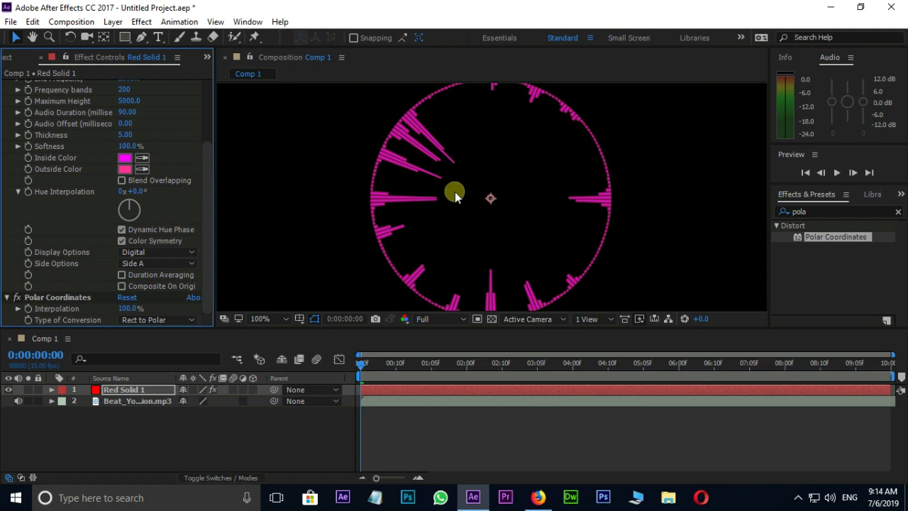
click(152, 262)
click(160, 292)
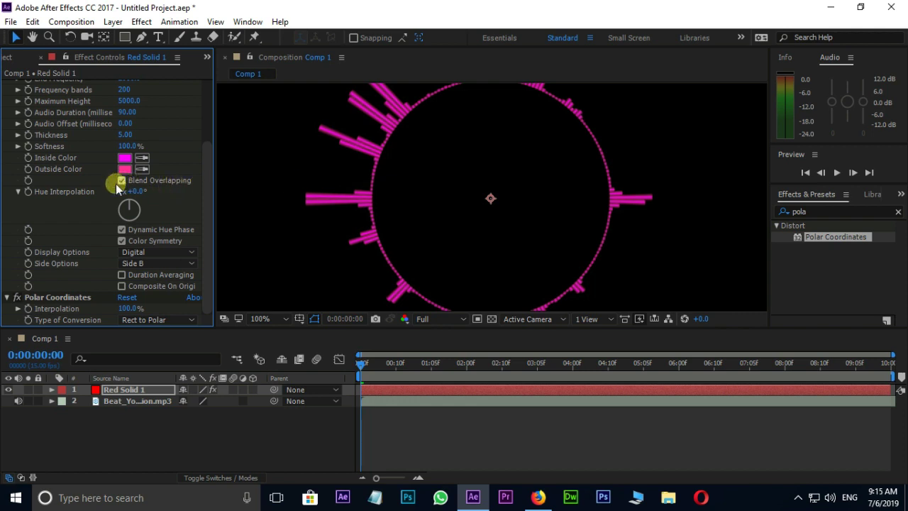
Set Hue Interpolation to 1x+90° for rainbow colours and preview the ring
drag(135, 191, 435, 195)
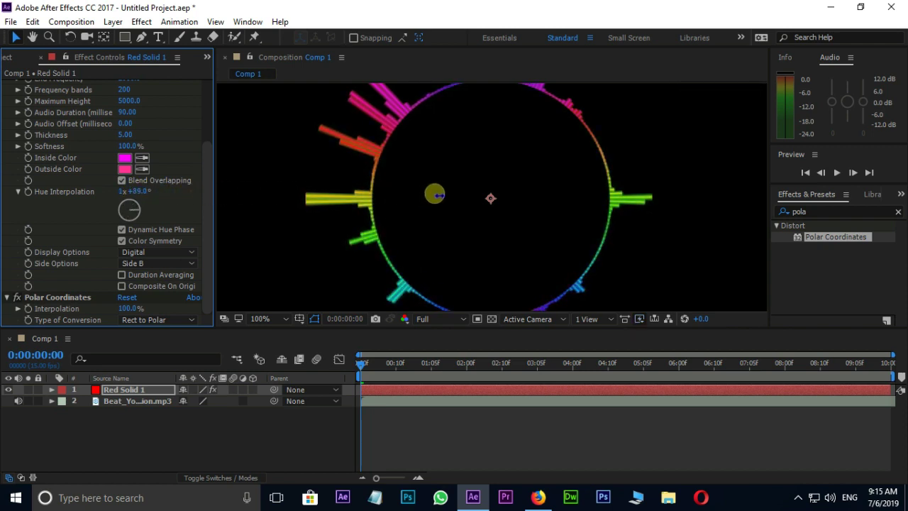
click(141, 192)
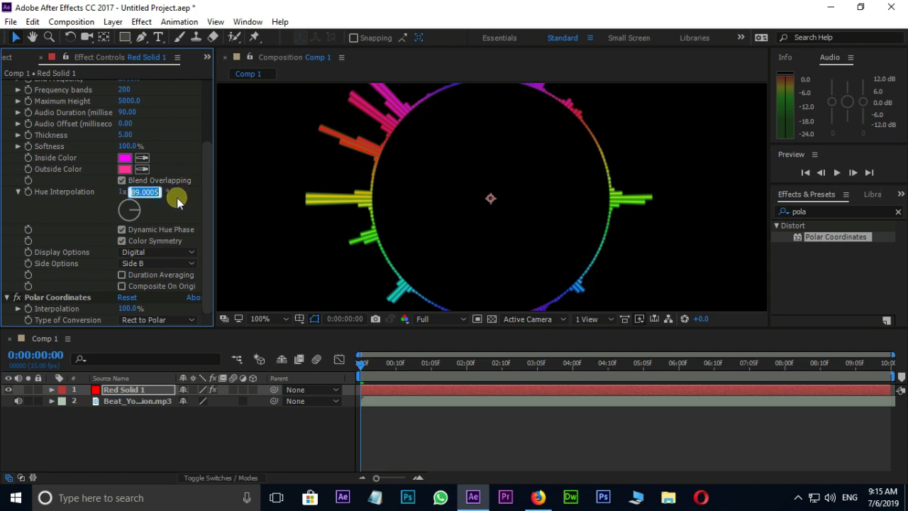
text(+90)
key(space)
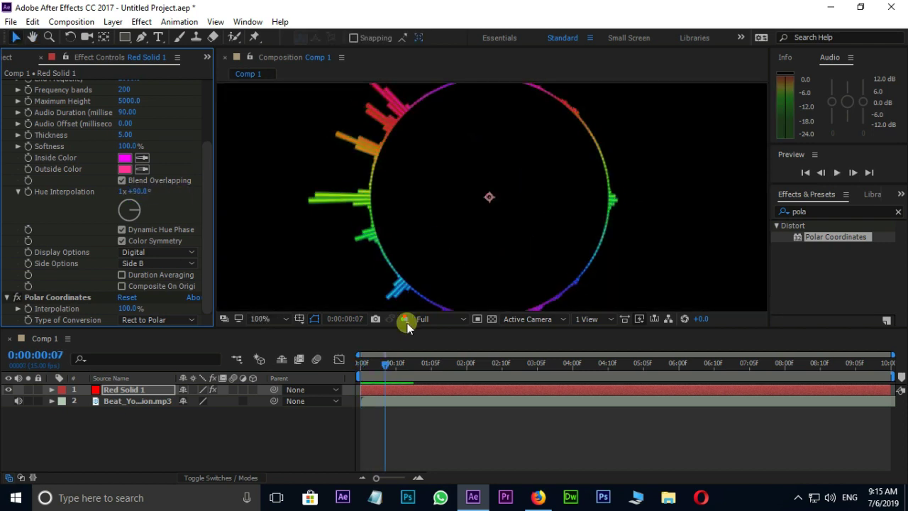
click(339, 377)
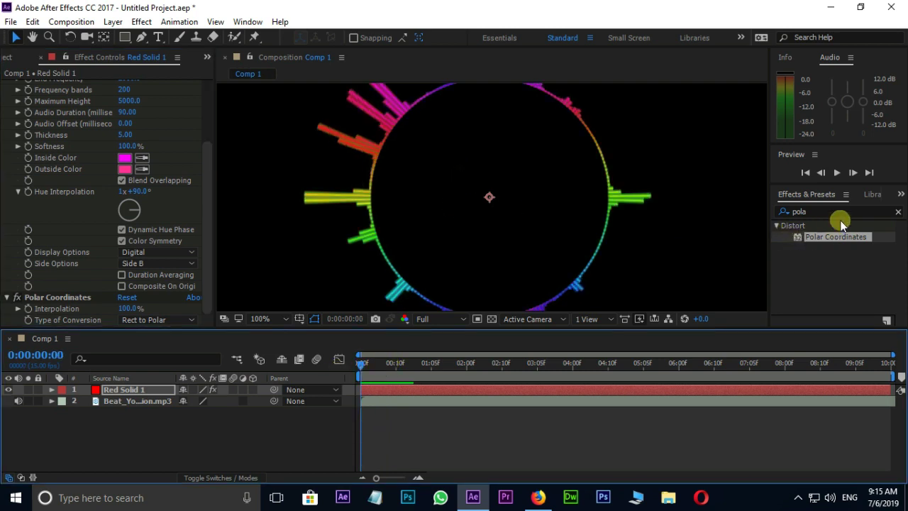
Search for 'glow' and apply Stylize > Glow to Red Solid 1
click(800, 212)
text(g)
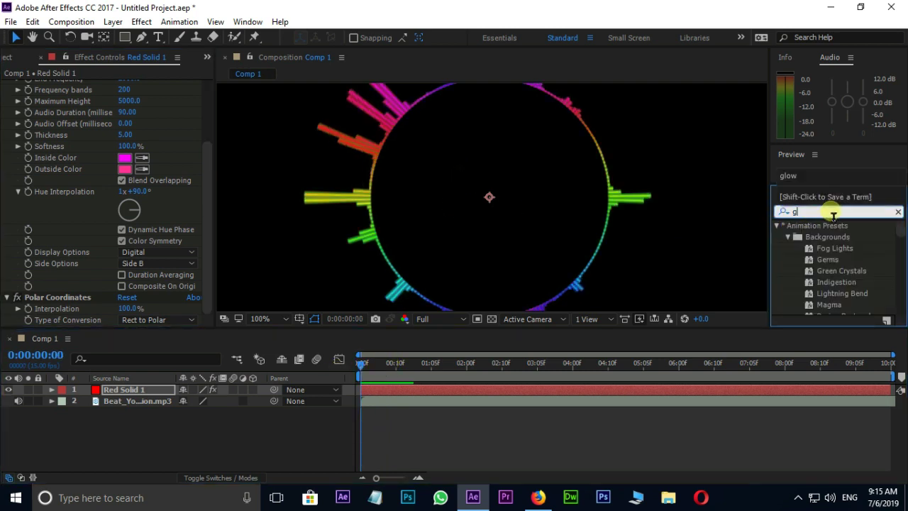
text(low)
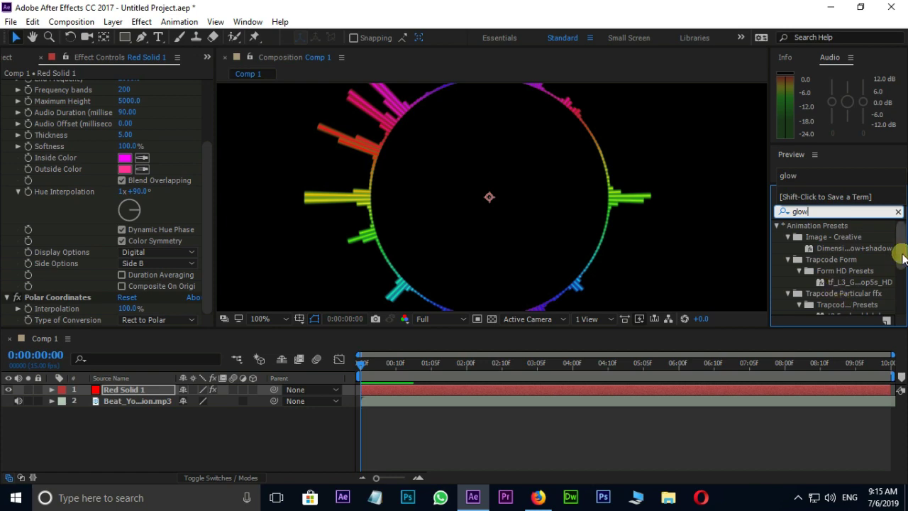
click(900, 308)
mouse_move(816, 286)
mouse_down()
mouse_move(559, 398)
mouse_move(546, 391)
mouse_up()
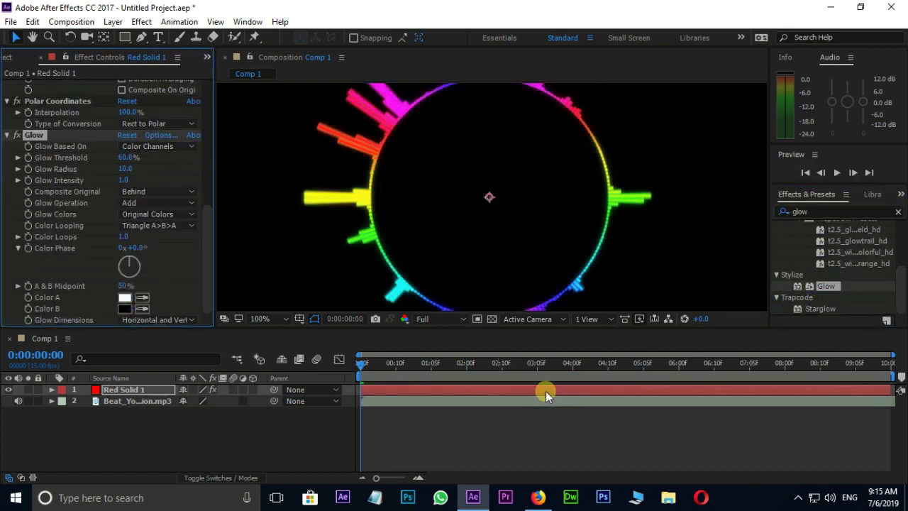
scroll(493, 199, down, 2)
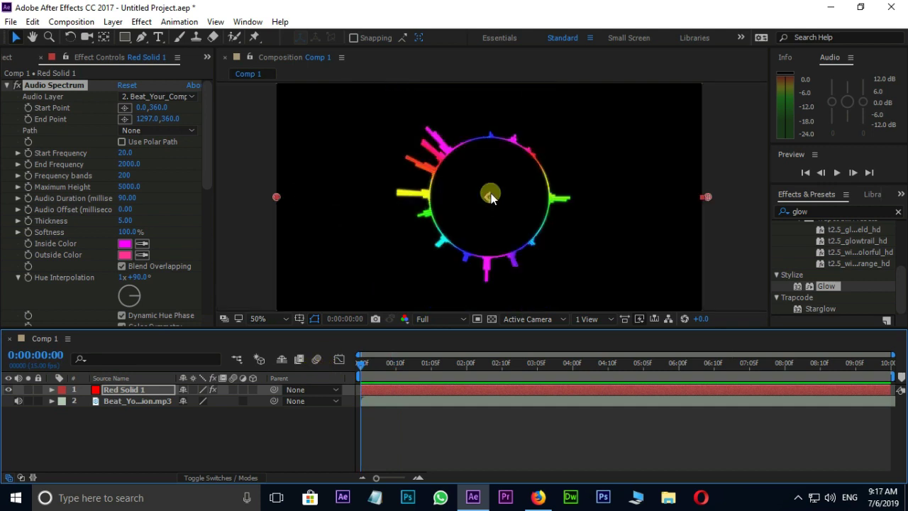
click(103, 391)
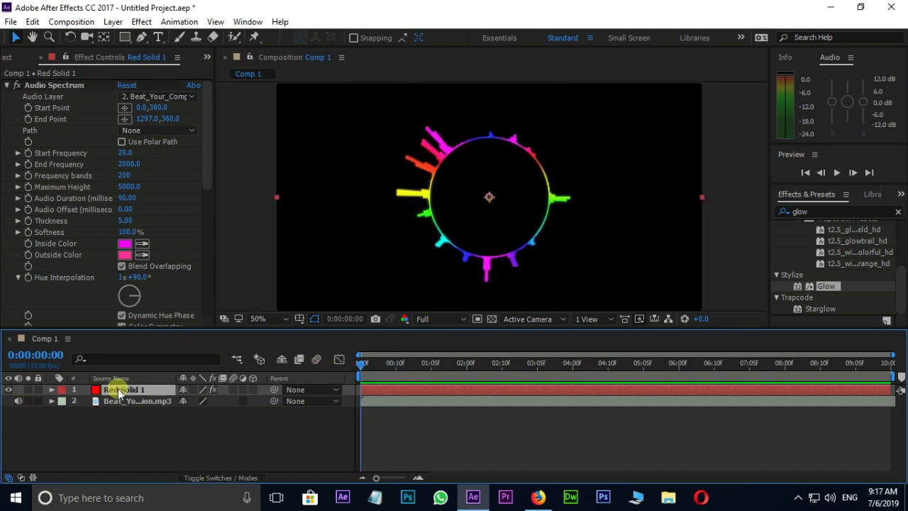
Duplicate Red Solid 1 and scale the copy up to 162%
key(ctrl+d)
scroll(506, 245, down, 2)
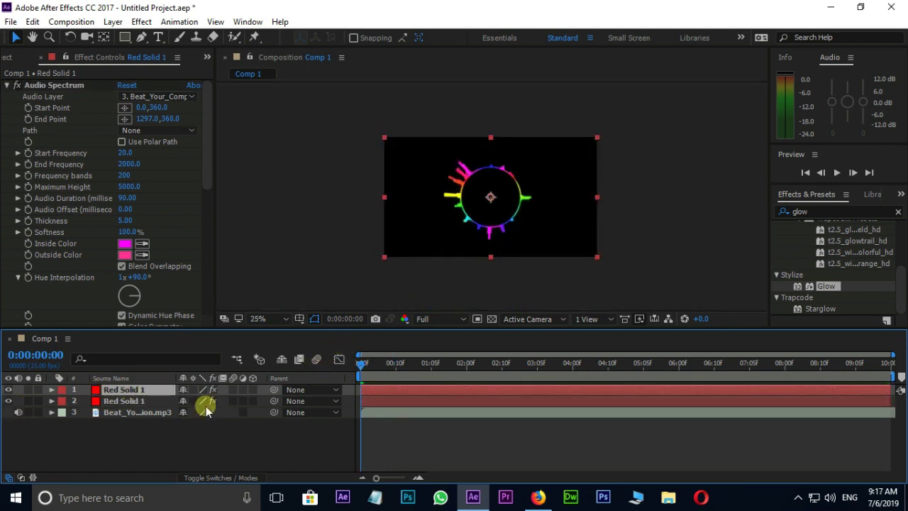
key(s)
drag(201, 401, 237, 397)
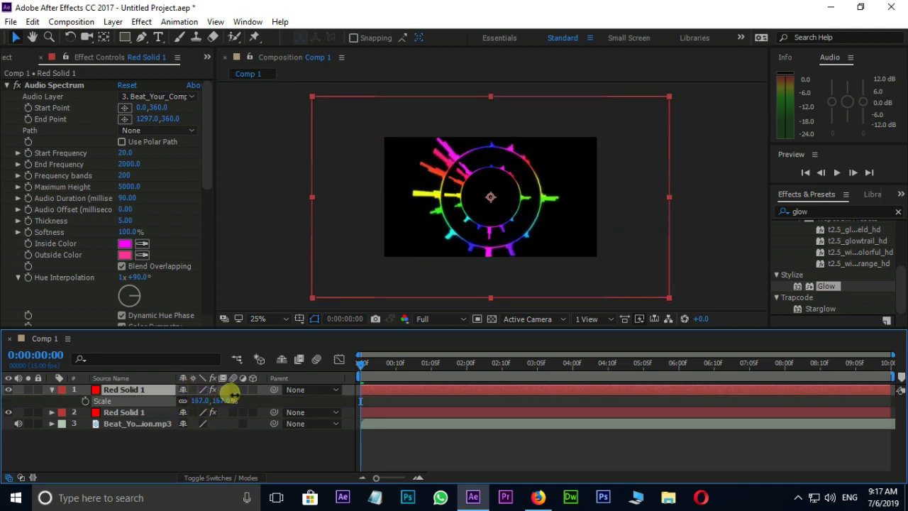
scroll(513, 224, up, 2)
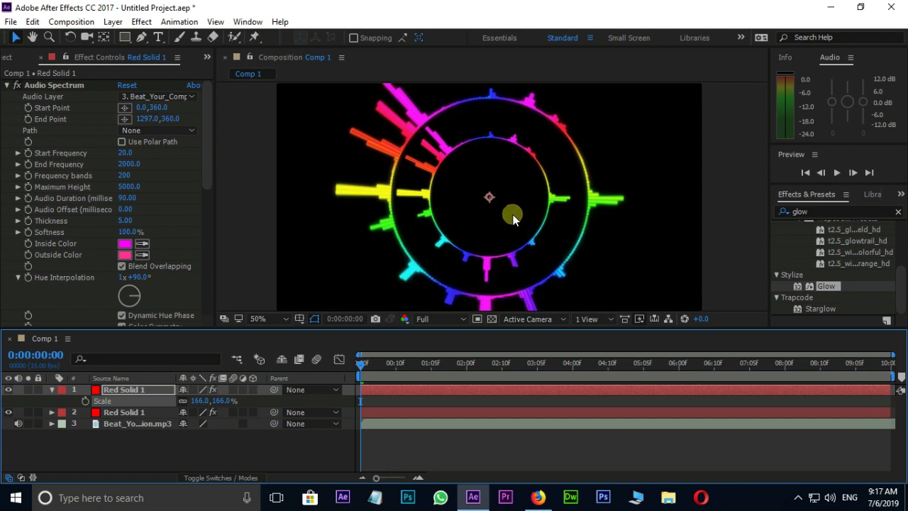
Set the outer ring's opacity to 15%, preview with audio, and rewind to the first frame
click(135, 395)
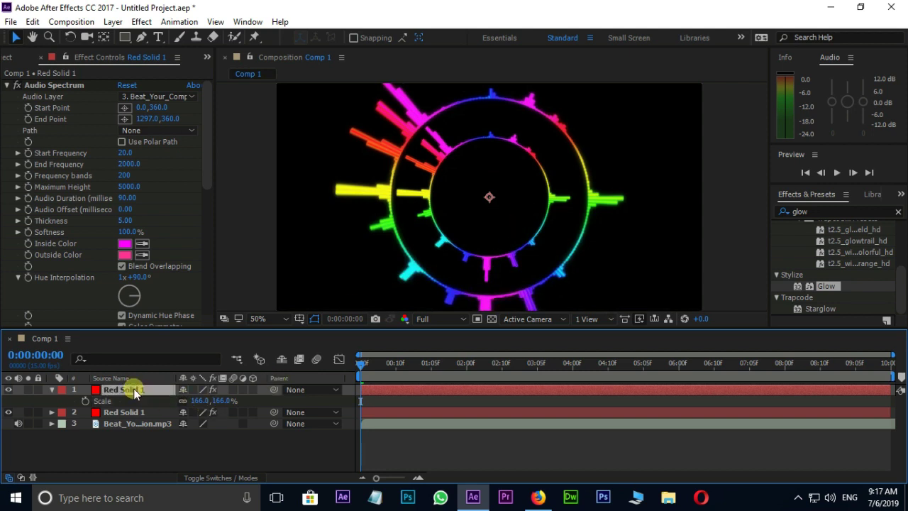
click(188, 402)
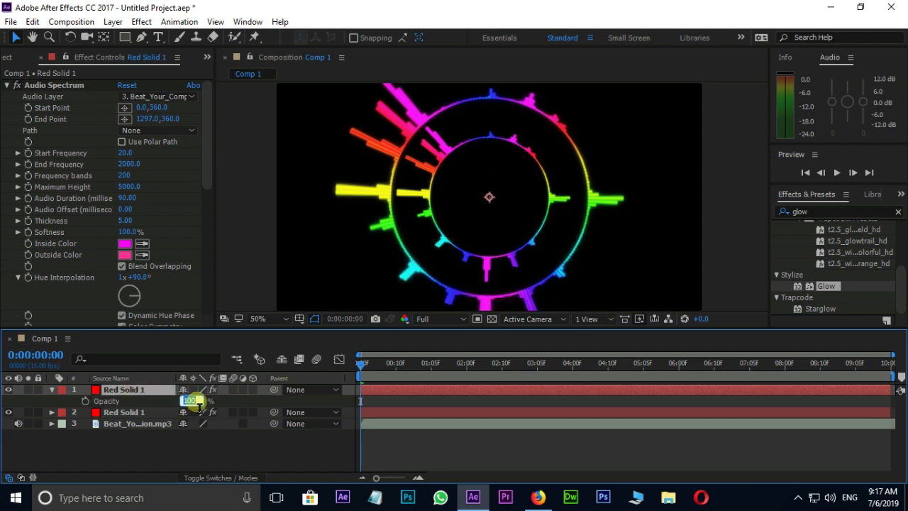
text(15)
key(Return)
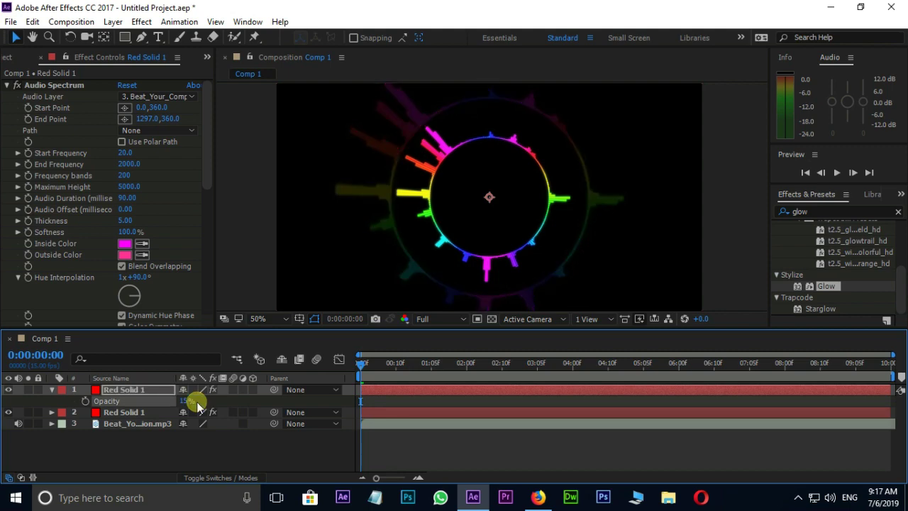
key(space)
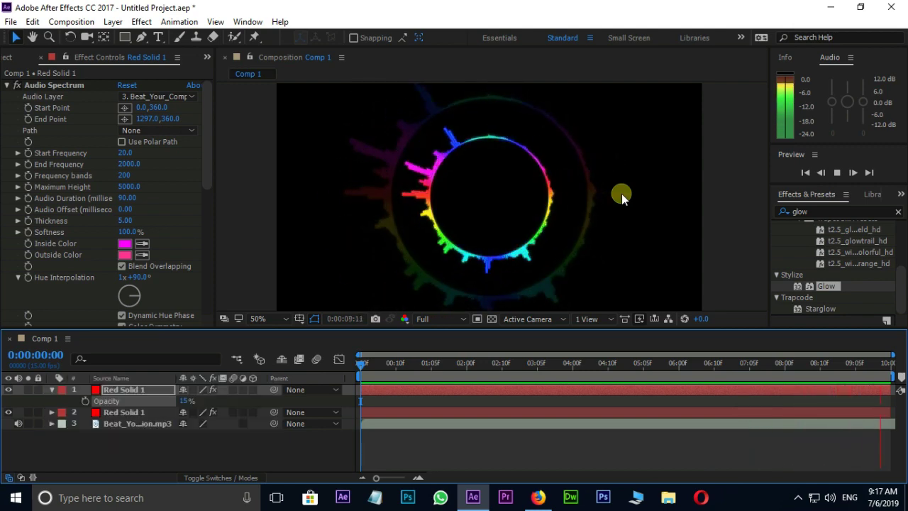
click(376, 364)
drag(378, 365, 361, 365)
click(51, 390)
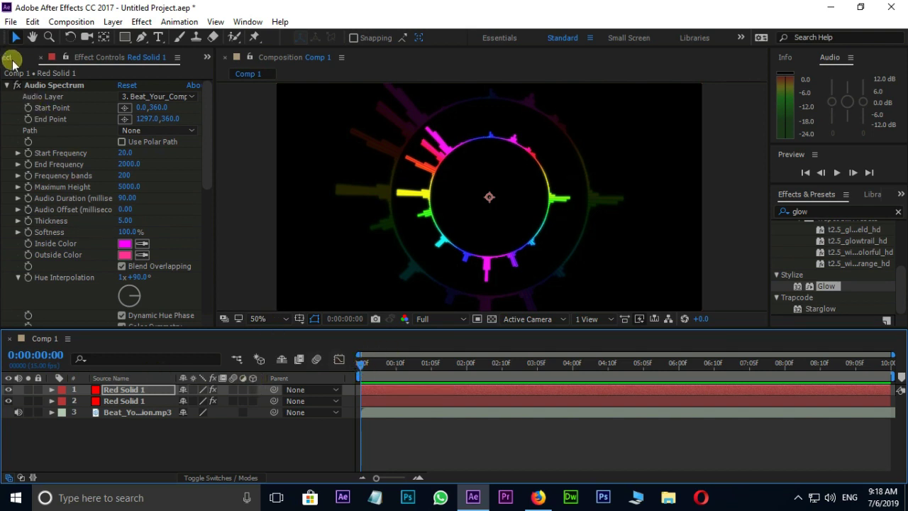
Import Titanic_Still.jpg into the project
click(13, 60)
double_click(109, 234)
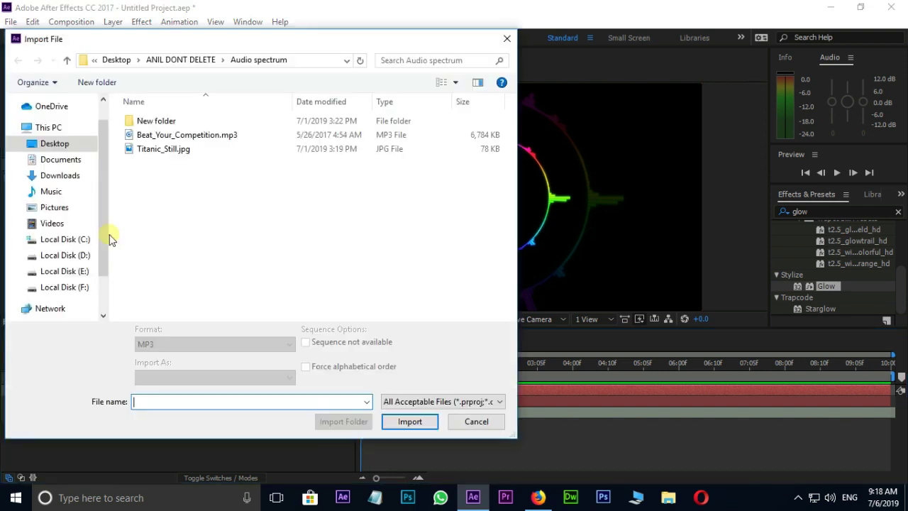
click(170, 151)
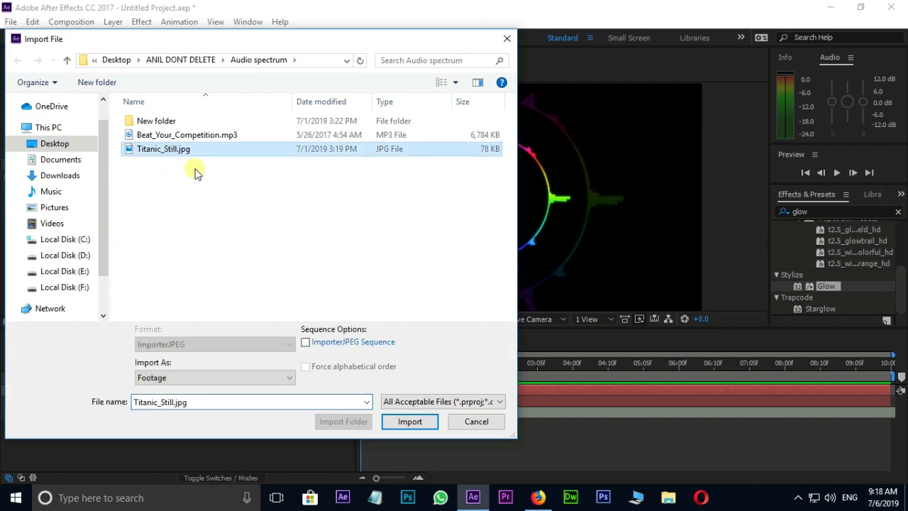
click(409, 421)
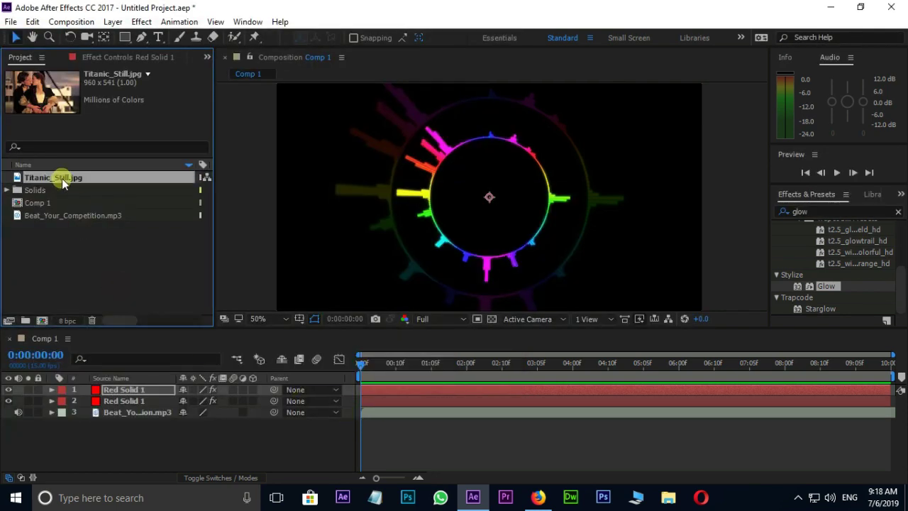
Place the photo as the bottom layer and enlarge it to fill the frame
drag(62, 178, 122, 442)
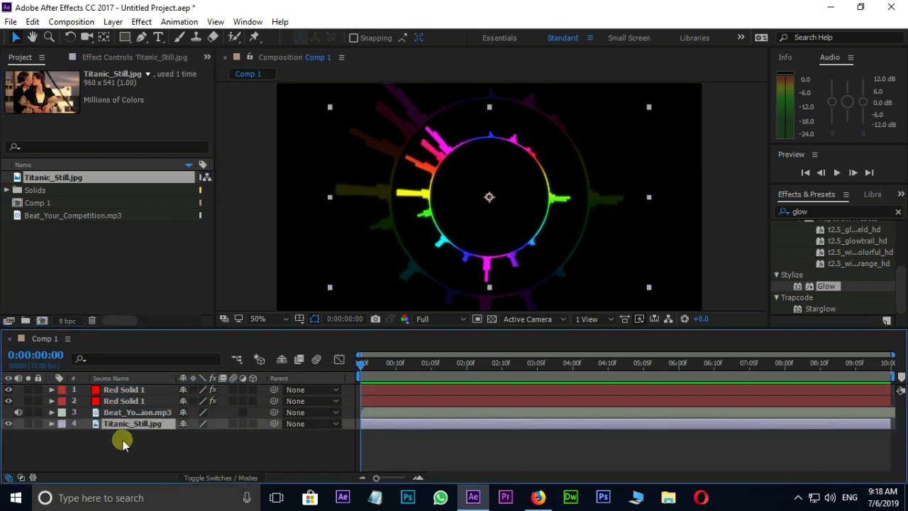
scroll(516, 197, down, 1)
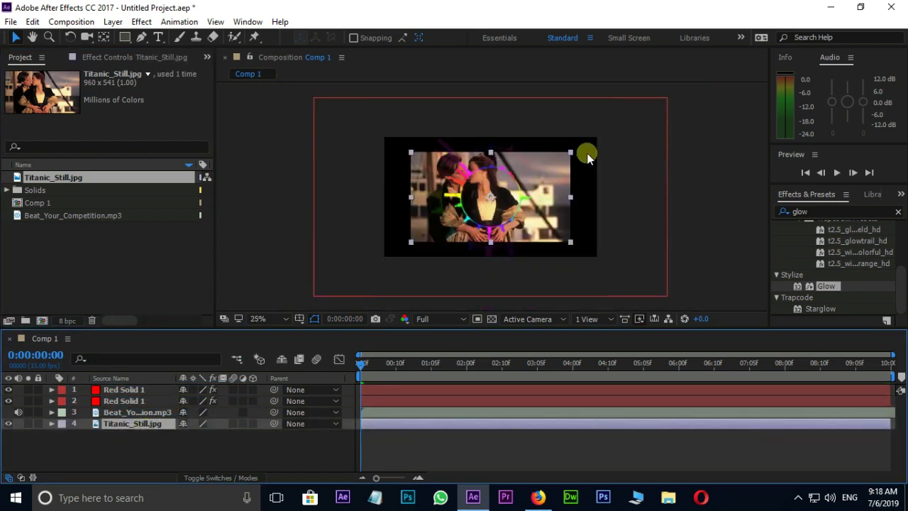
drag(570, 151, 602, 131)
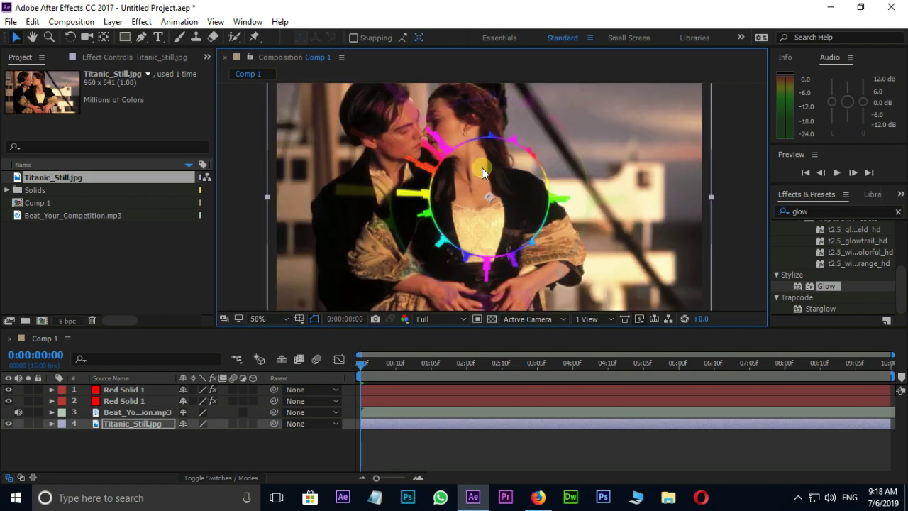
Apply Gaussian Blur with Blurriness 18 to the Titanic_Still.jpg layer
click(143, 22)
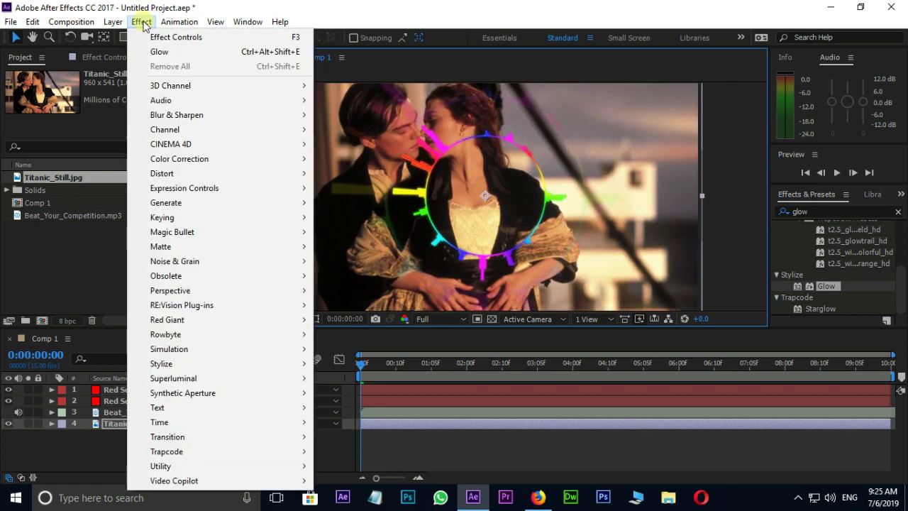
mouse_move(175, 120)
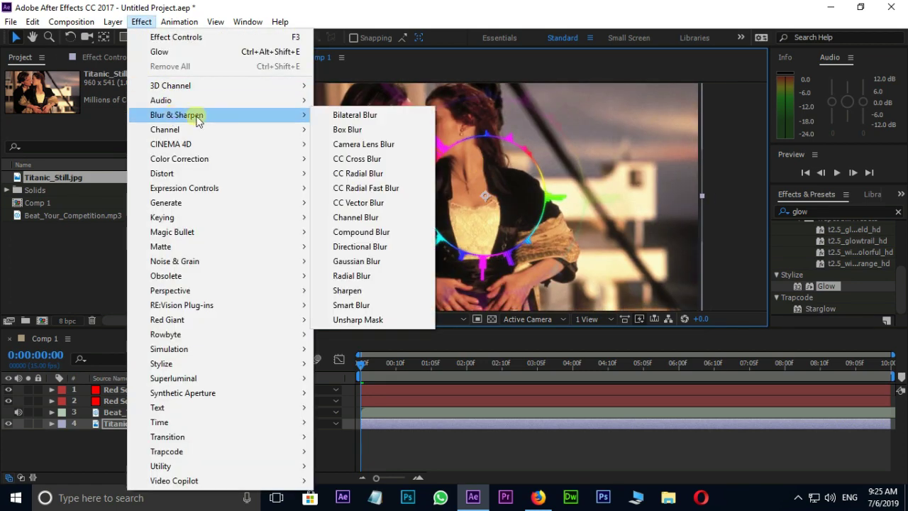
click(357, 261)
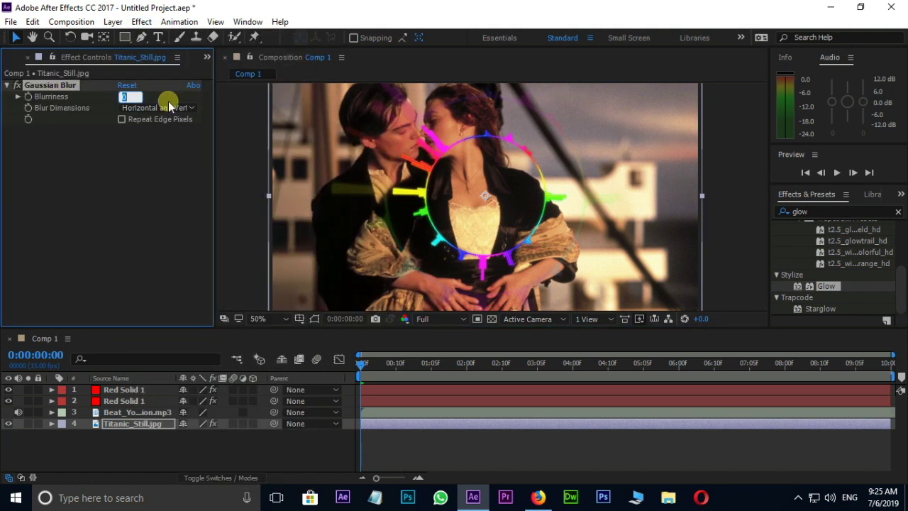
text(18)
key(Return)
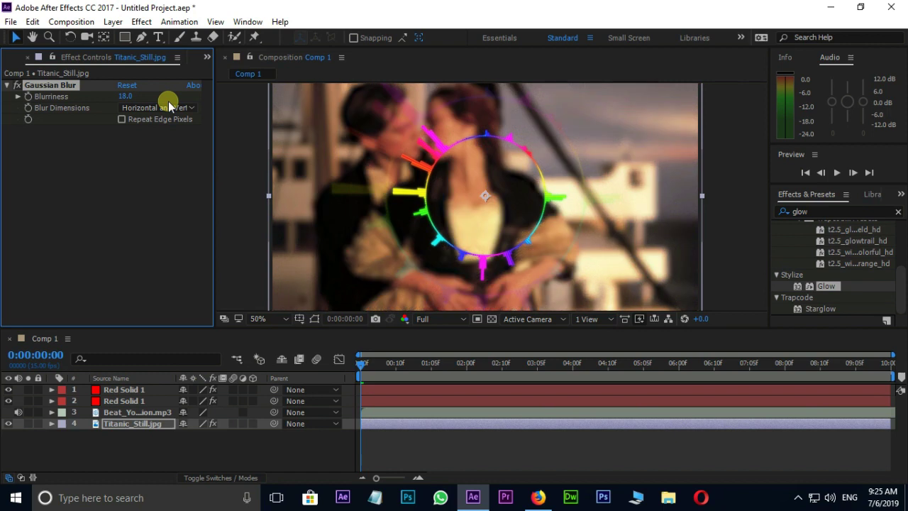
click(13, 57)
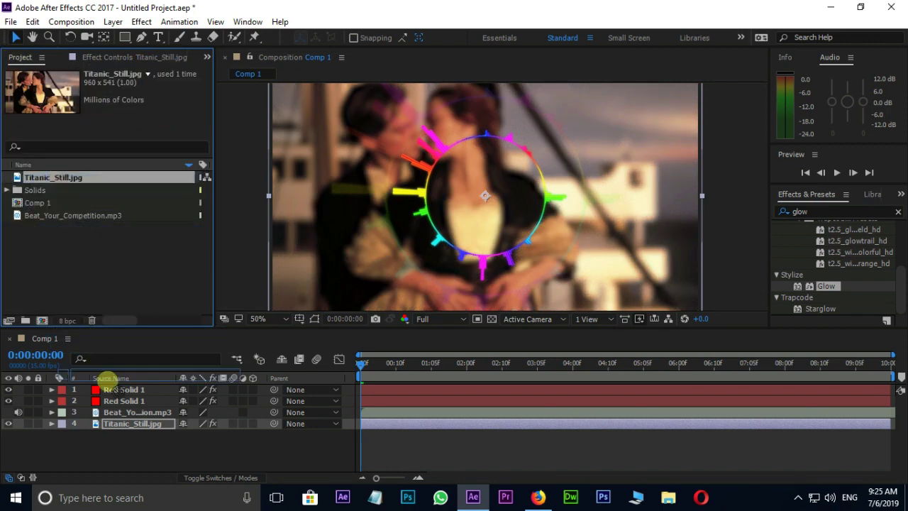
Place a sharp Titanic_Still.jpg copy above the audio layer, scaled so the couple's faces fit inside the ring
drag(60, 180, 117, 409)
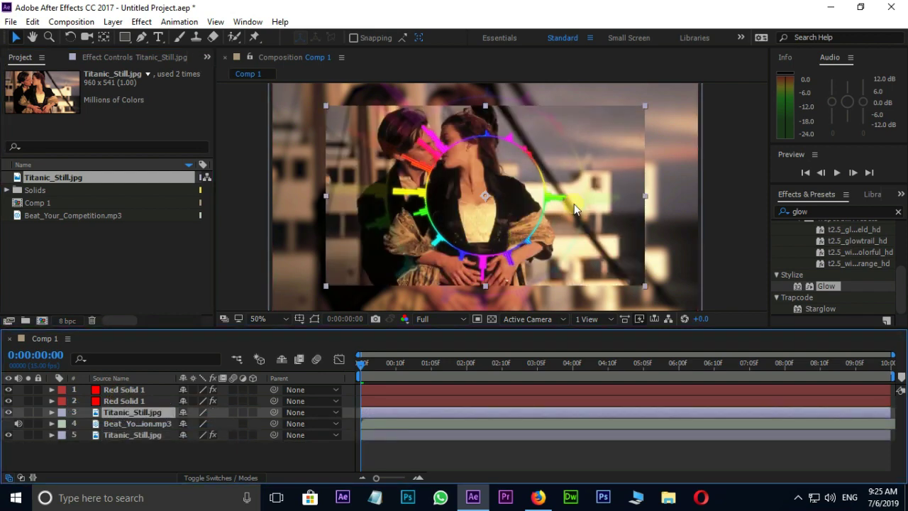
drag(574, 204, 588, 224)
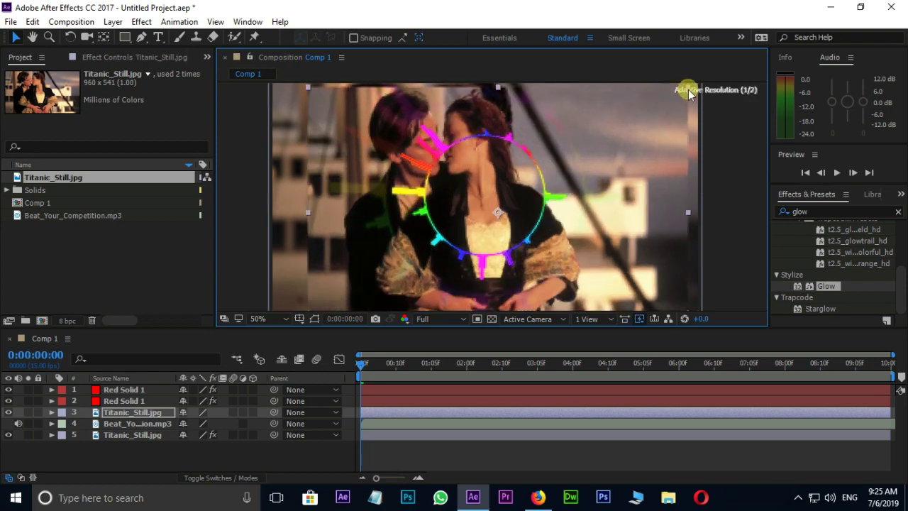
drag(657, 125, 748, 134)
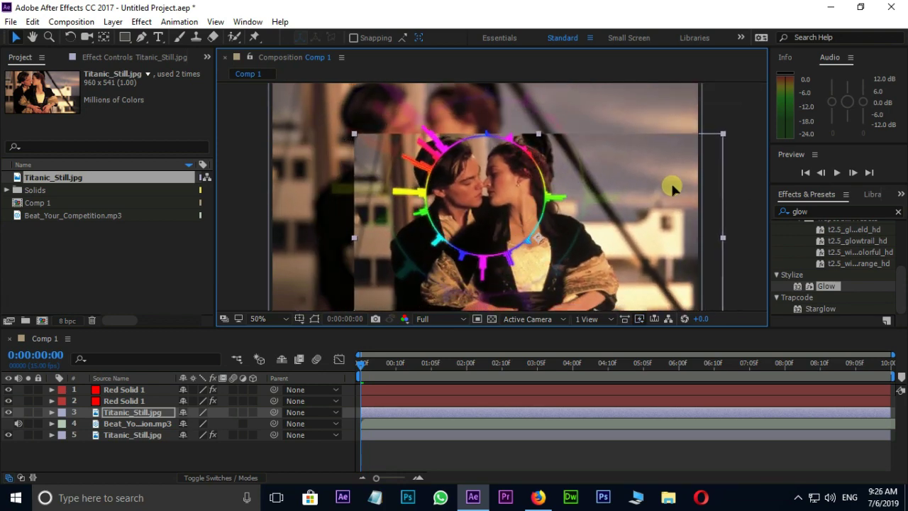
drag(670, 181, 487, 198)
drag(356, 135, 389, 145)
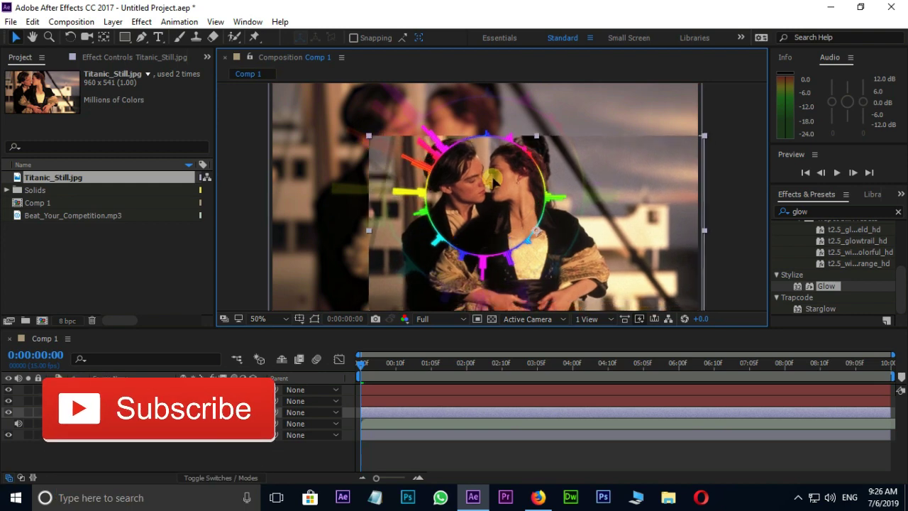
drag(514, 192, 501, 183)
scroll(500, 183, up, 2)
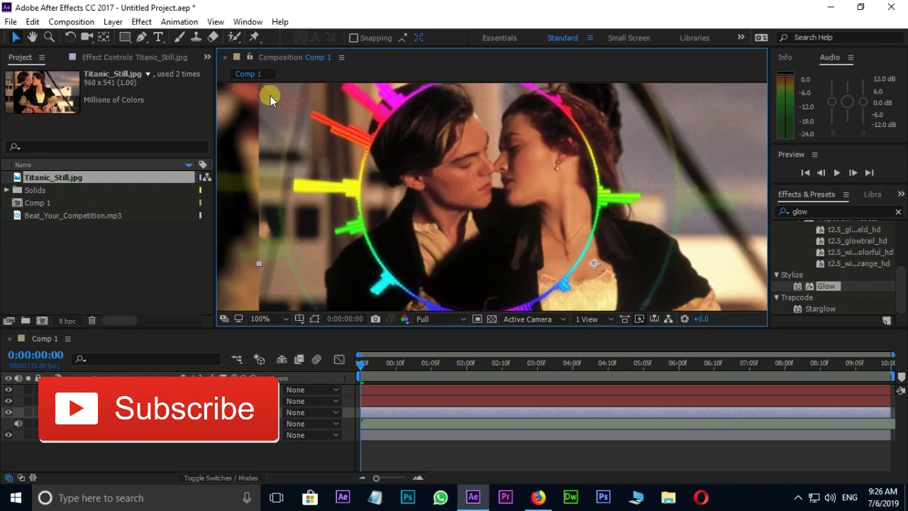
click(125, 37)
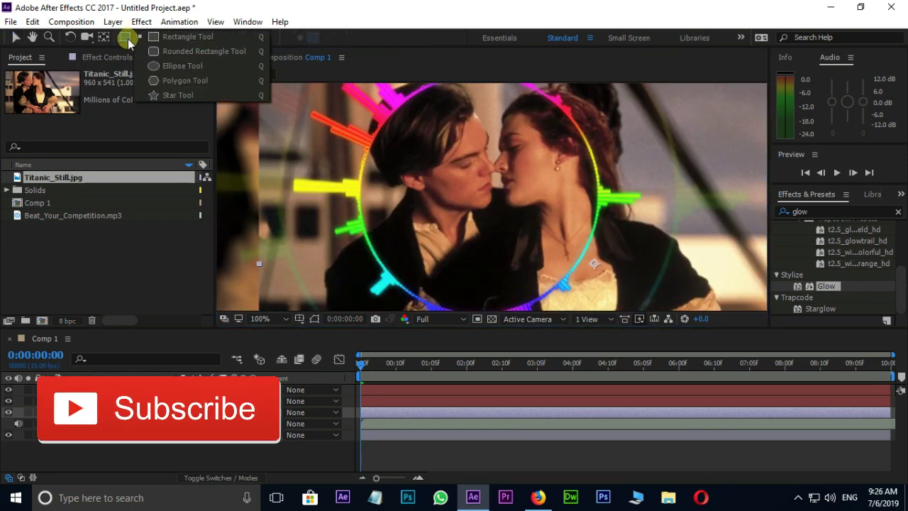
Draw an elliptical Mask 1 around the couple's faces on the sharp photo copy
click(159, 66)
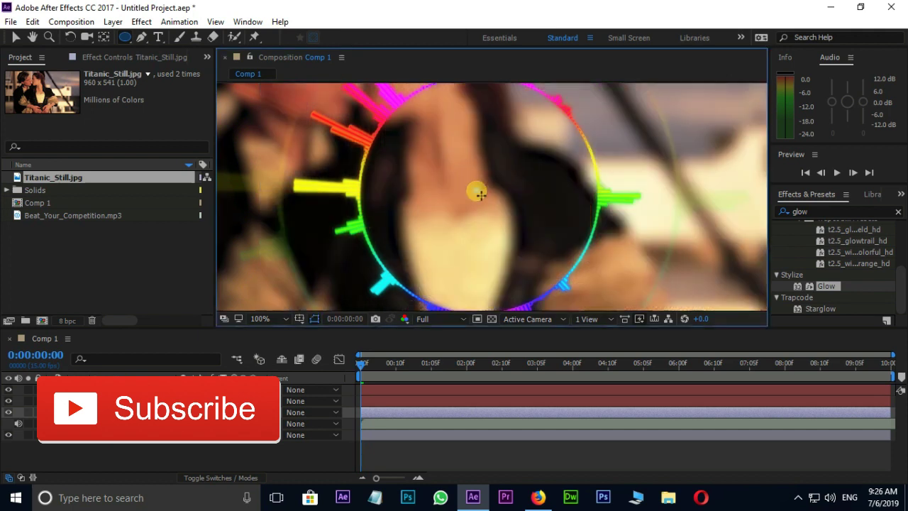
drag(477, 191, 602, 292)
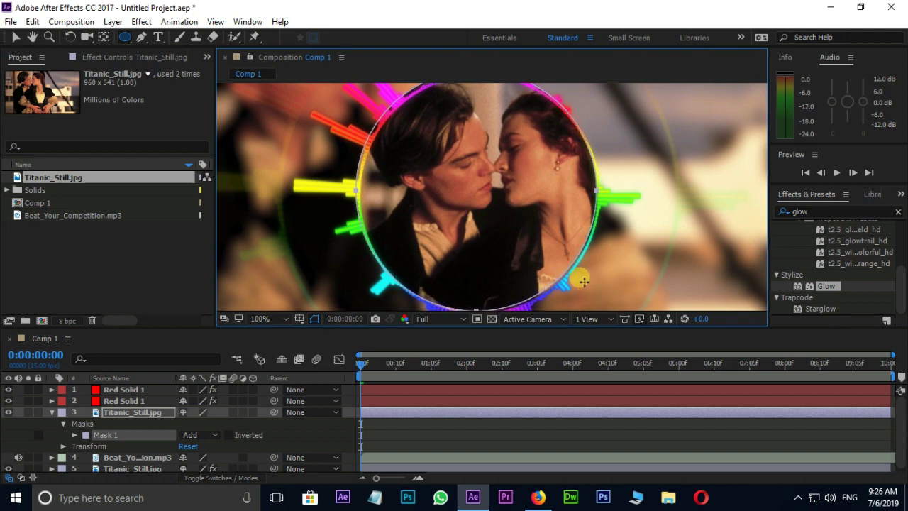
key(v)
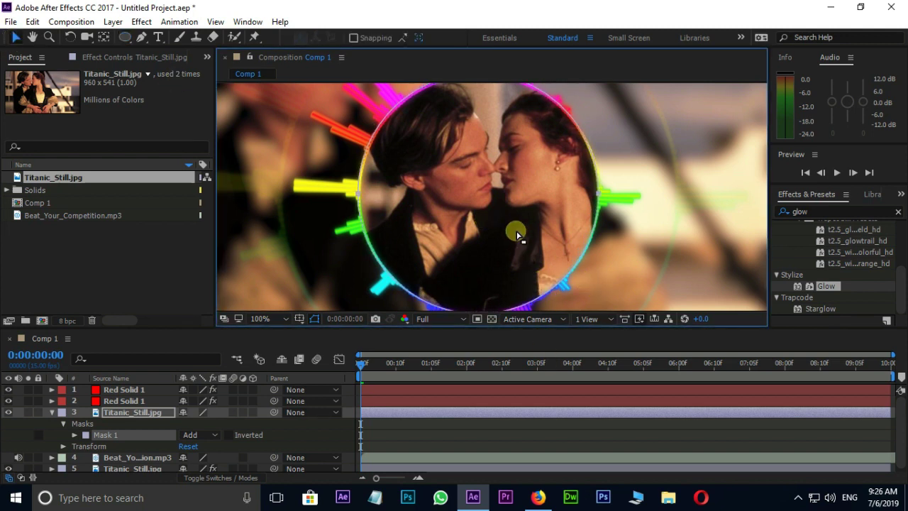
key(comma)
key(comma)
Feather Mask 1's edge by 70 pixels
click(75, 435)
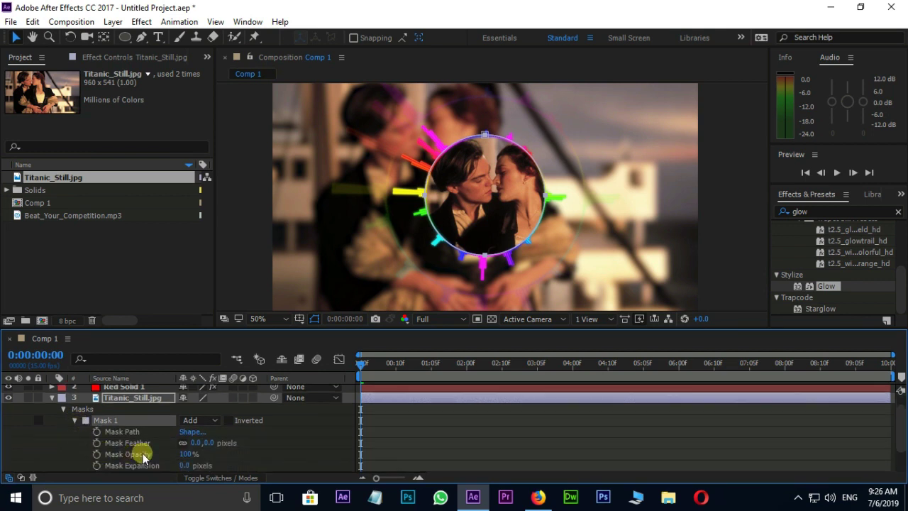
drag(196, 442, 517, 234)
key(period)
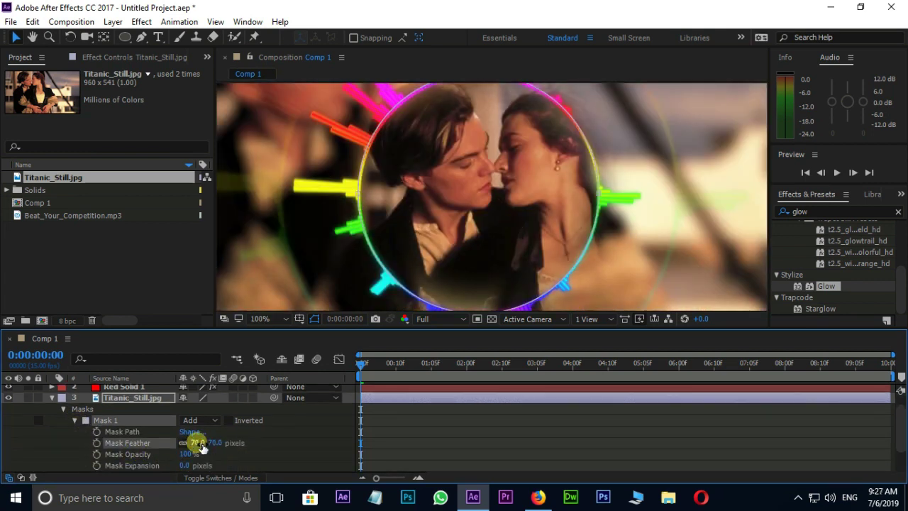
Set Mask Expansion to -16 pixels and preview the composition
click(186, 466)
drag(191, 469, 177, 467)
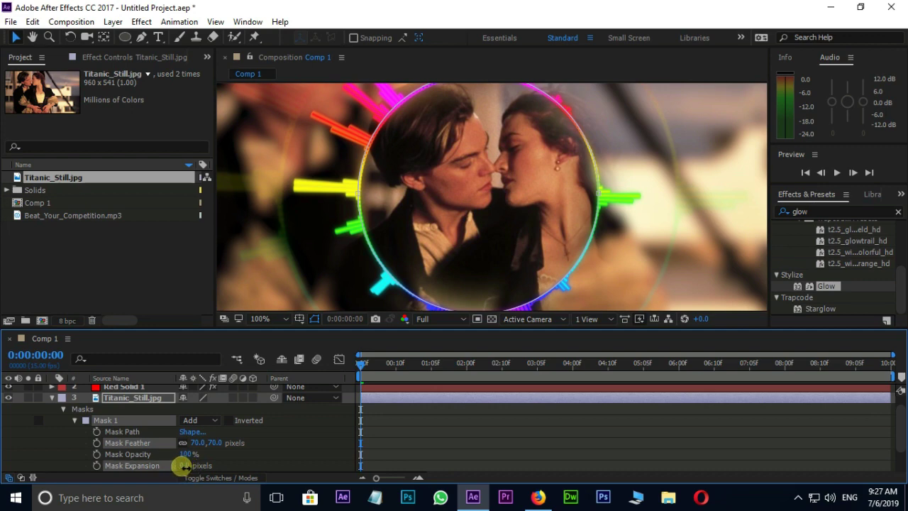
key(comma)
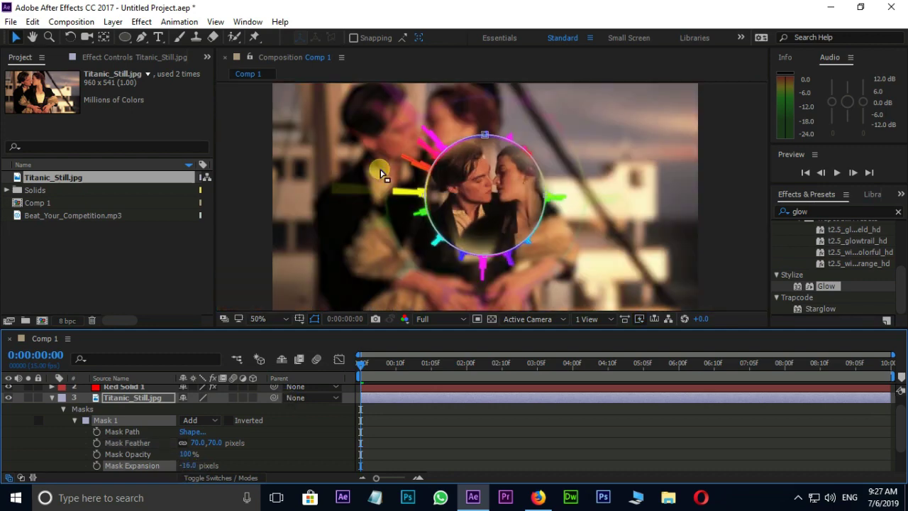
key(space)
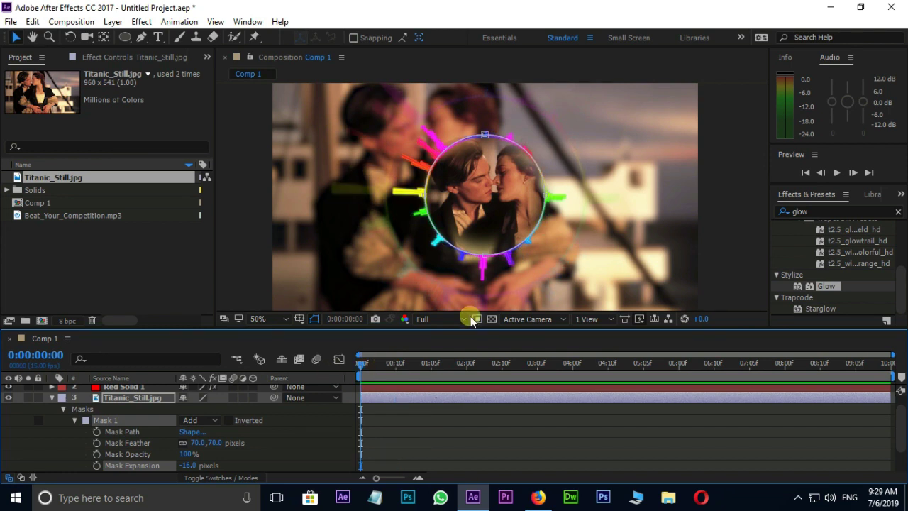
Convert the mp3 track's audio to keyframes, creating an Audio Amplitude layer
click(51, 398)
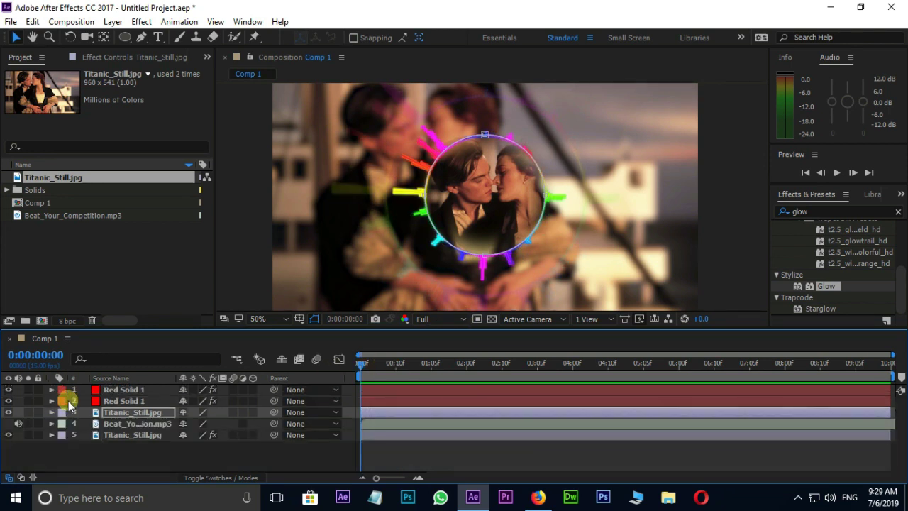
right_click(135, 424)
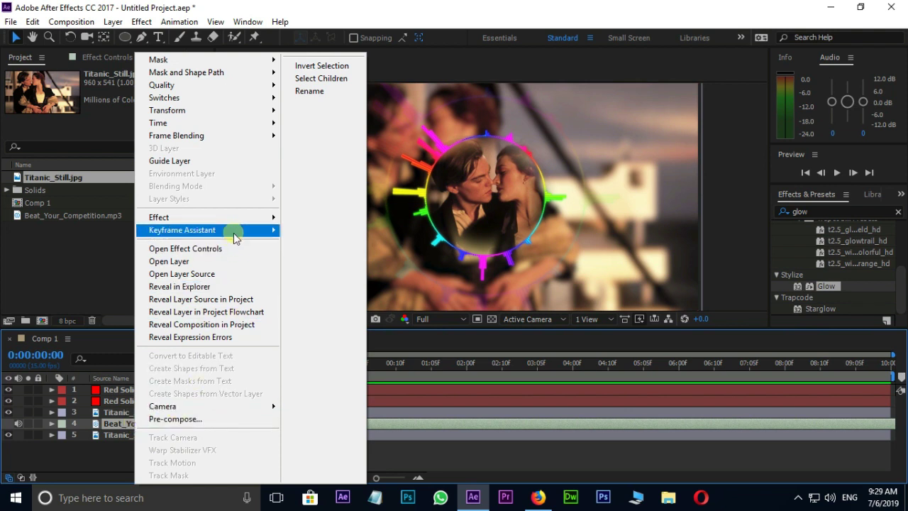
mouse_move(235, 237)
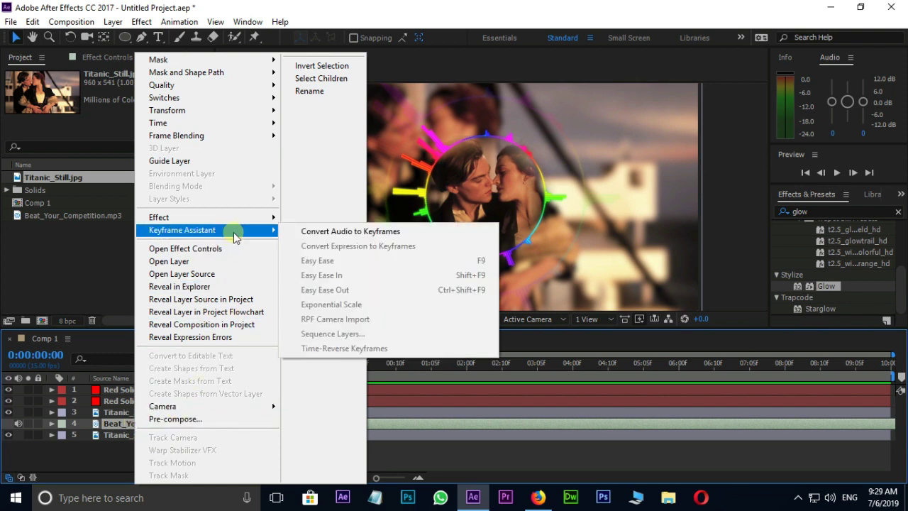
click(377, 234)
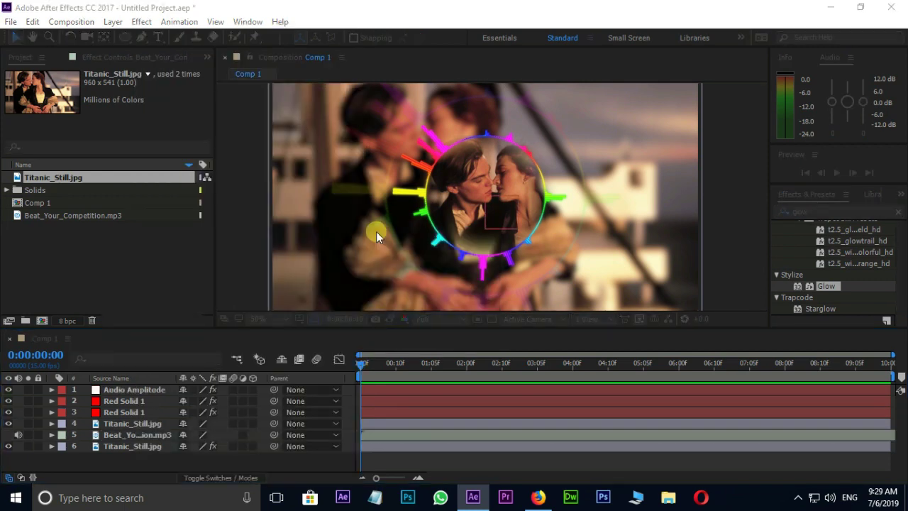
Delete the Left and Right Channel effects, leaving only the Both Channels slider
click(133, 392)
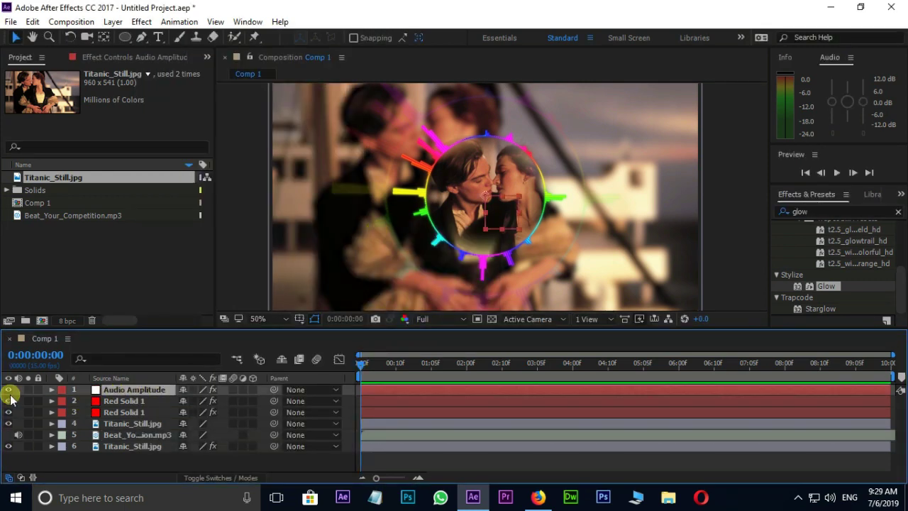
click(51, 391)
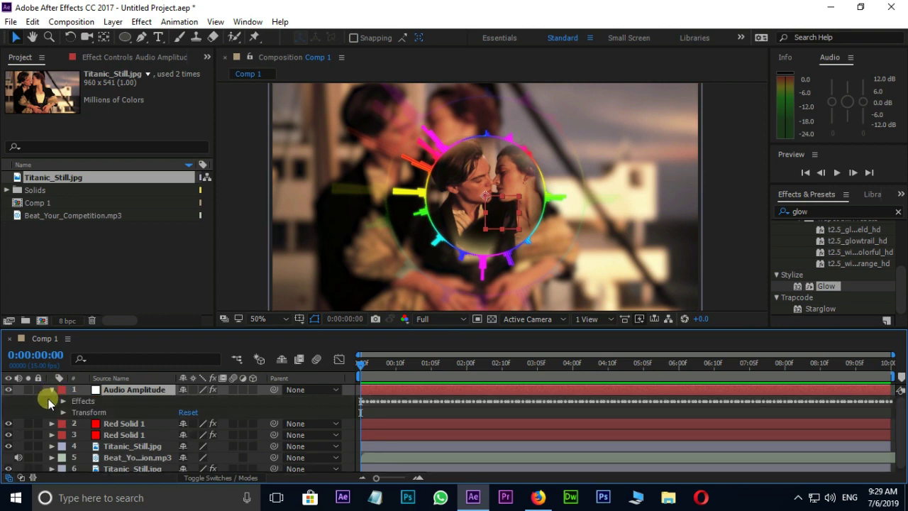
click(62, 401)
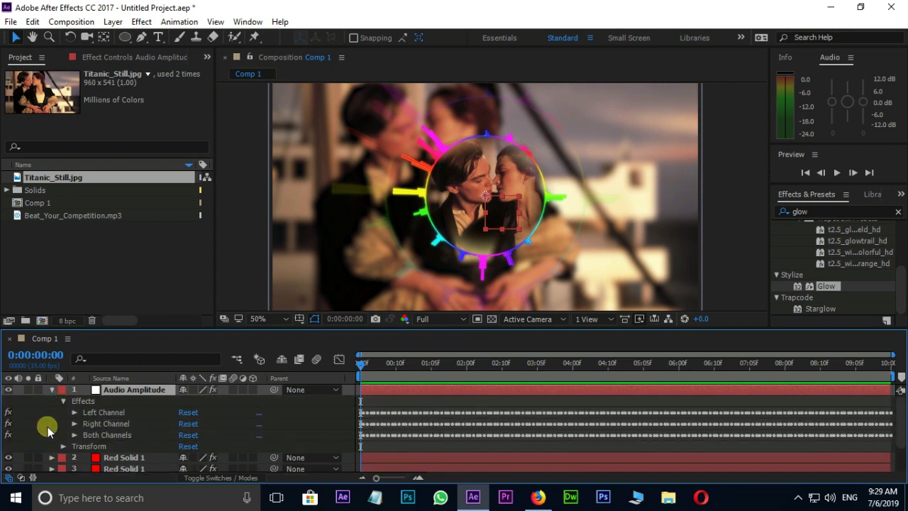
click(107, 412)
key(Delete)
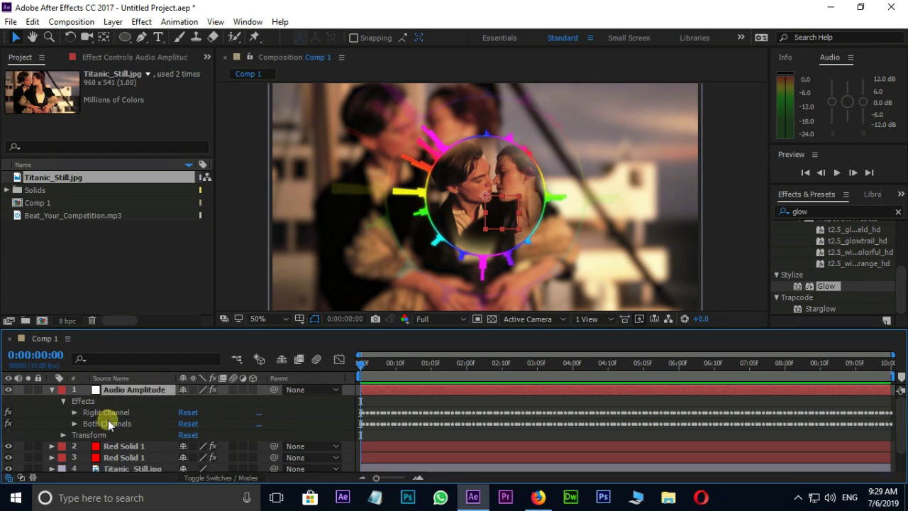
click(110, 413)
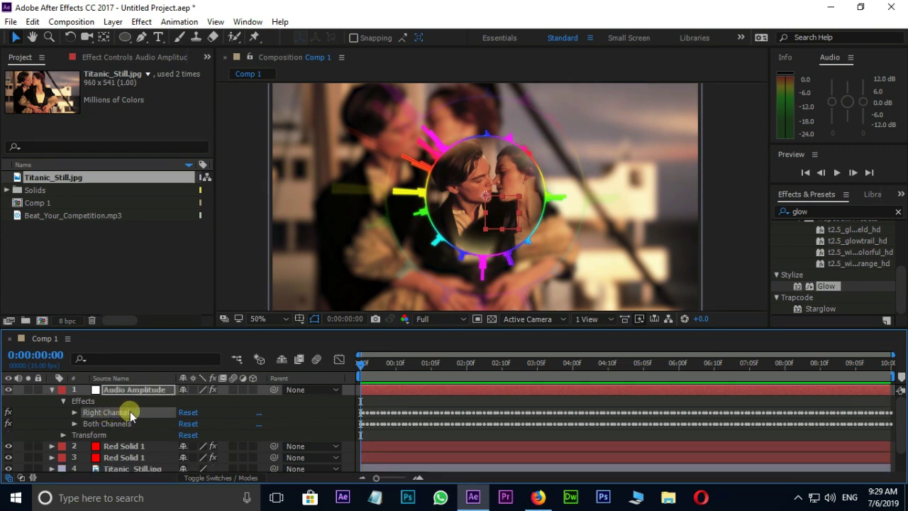
key(Delete)
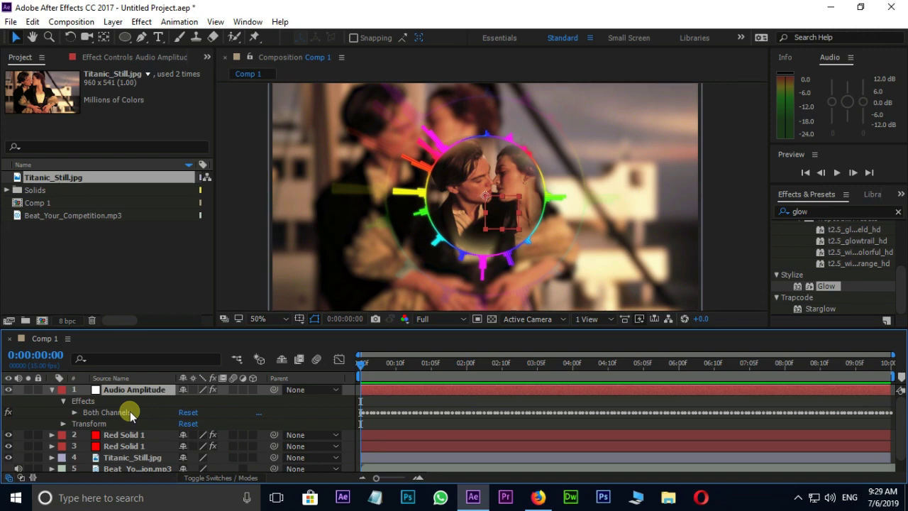
click(74, 413)
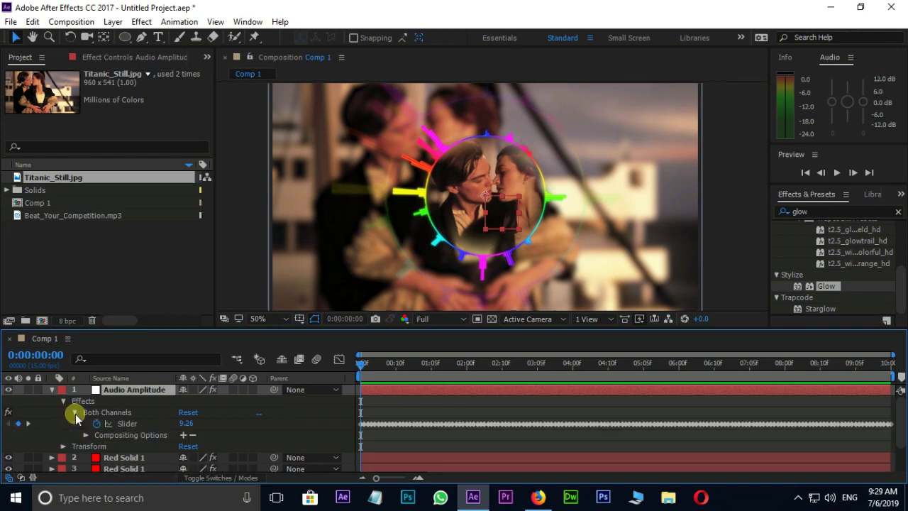
Add a Scale expression to the inset Titanic_Still layer, pick-whipped to the Both Channels slider
drag(199, 329, 209, 254)
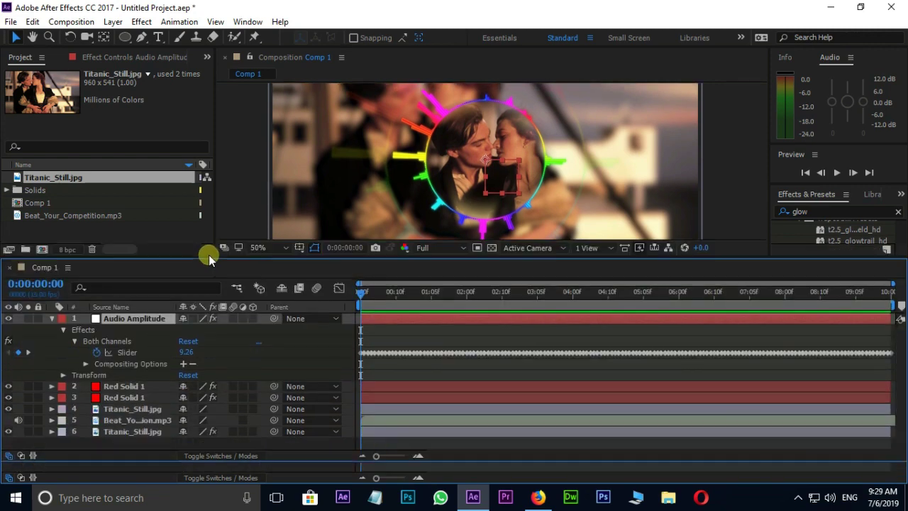
click(127, 408)
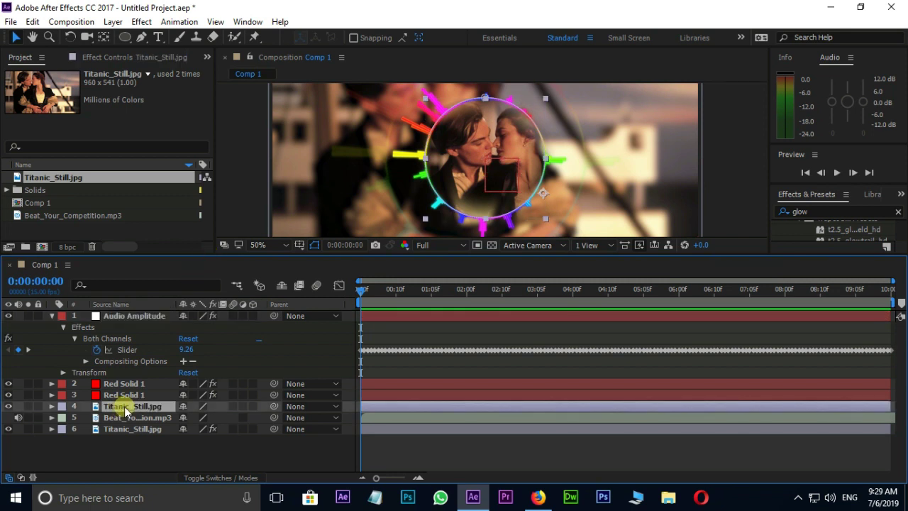
key(s)
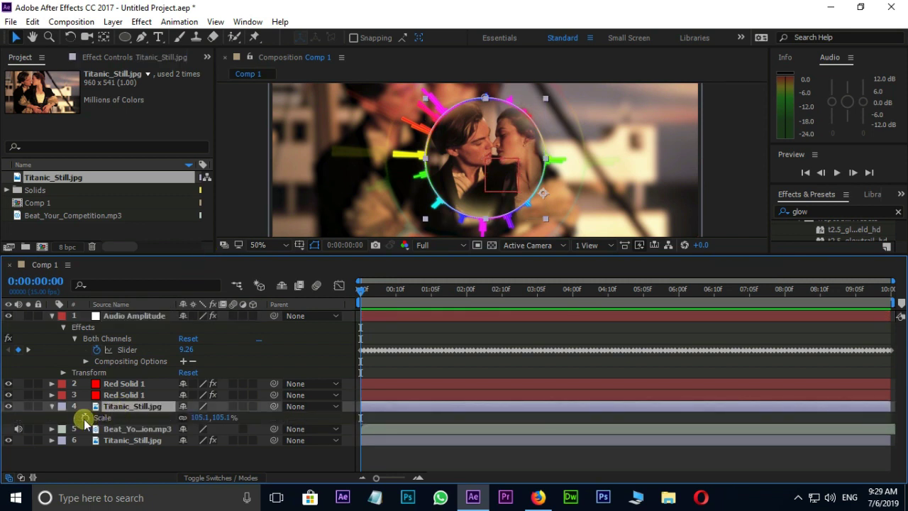
alt+click(85, 418)
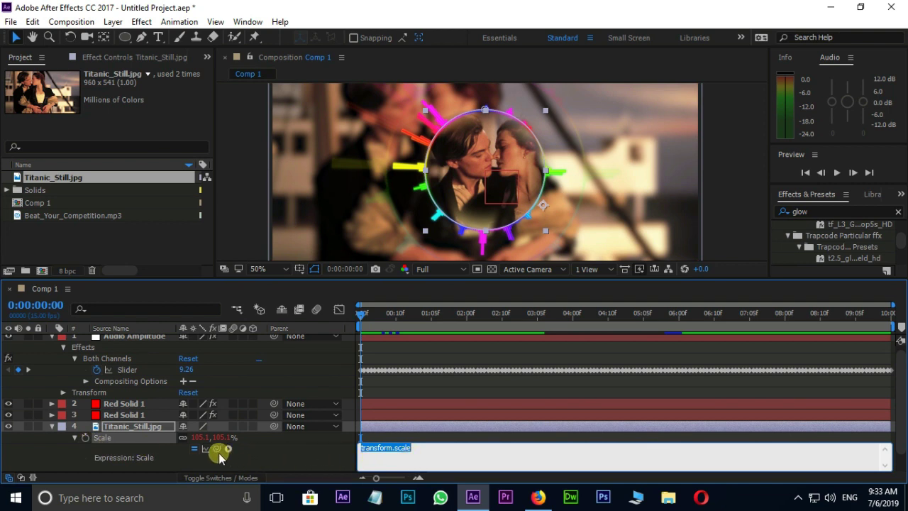
drag(217, 448, 121, 370)
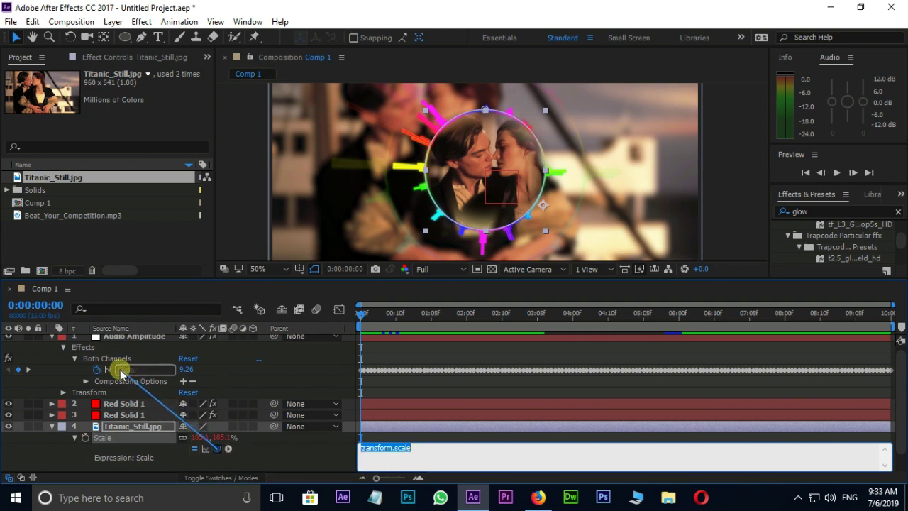
Edit the Scale expression to [temp, temp]+[100,100] so the inset pulses
click(364, 456)
text([temp, temp]+[100,100])
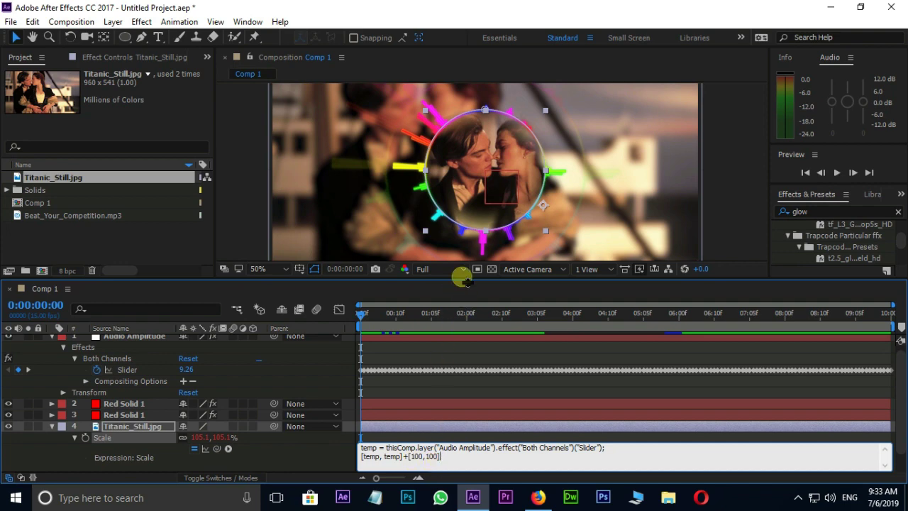
drag(462, 279, 462, 331)
click(608, 233)
scroll(621, 199, up, 2)
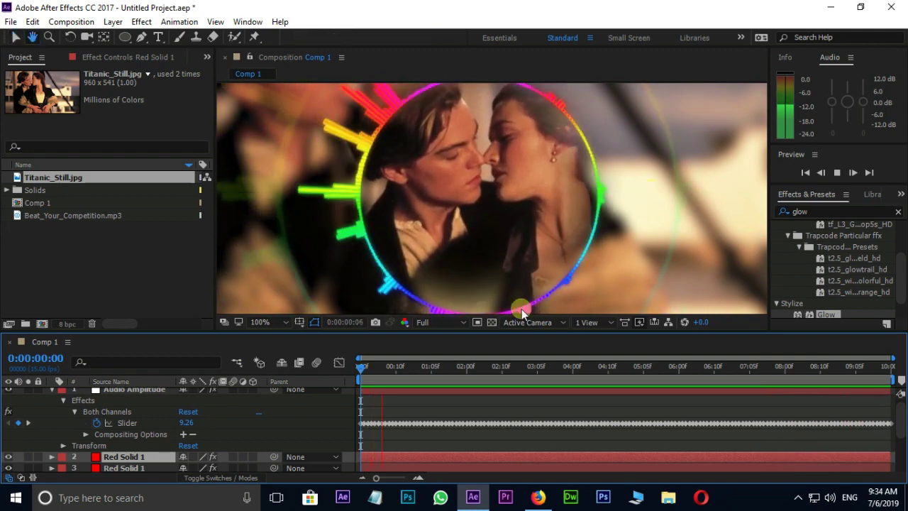
key(space)
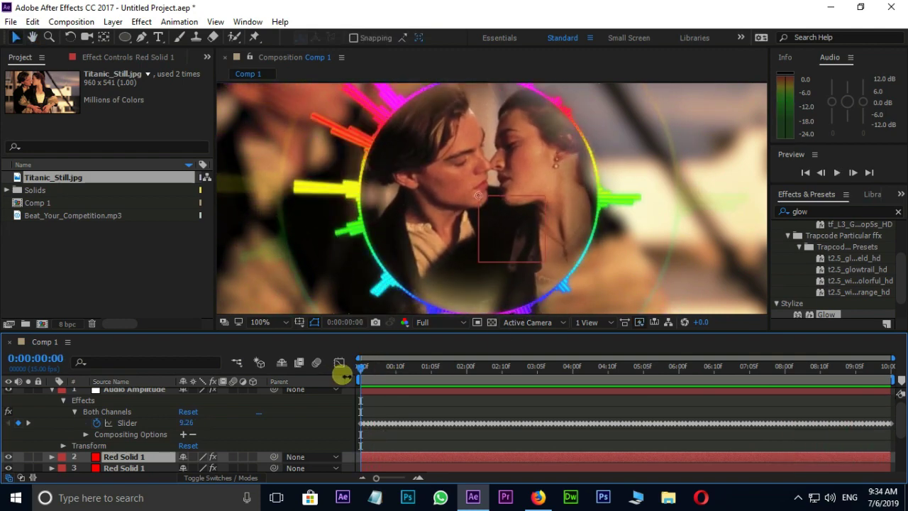
scroll(82, 415, up, 1)
click(51, 393)
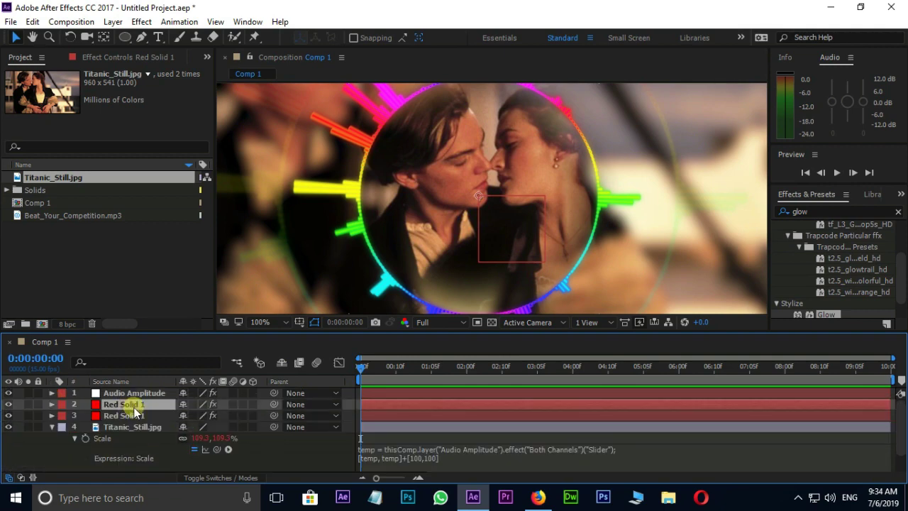
click(135, 427)
scroll(445, 225, down, 2)
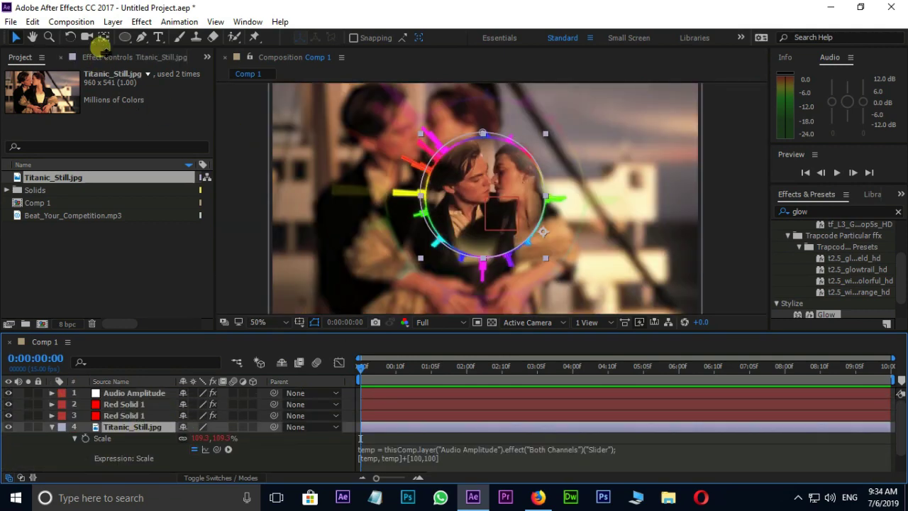
click(103, 37)
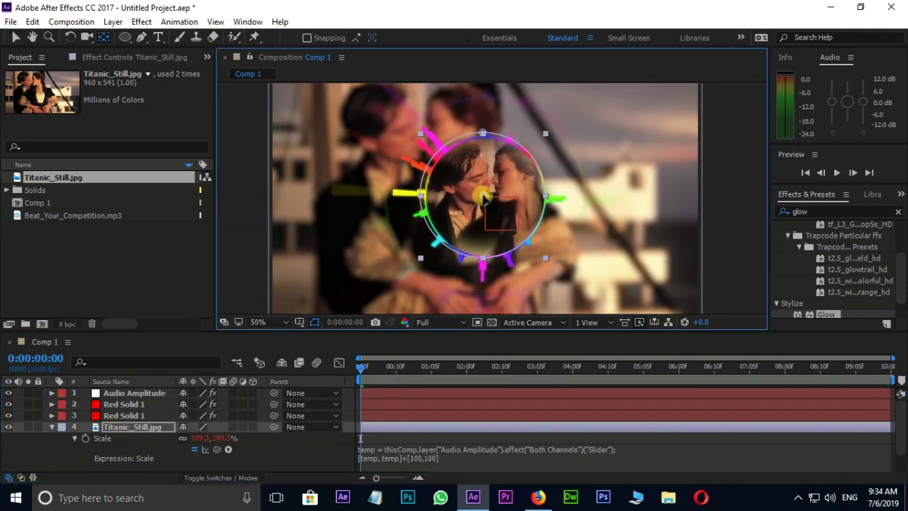
scroll(491, 205, up, 2)
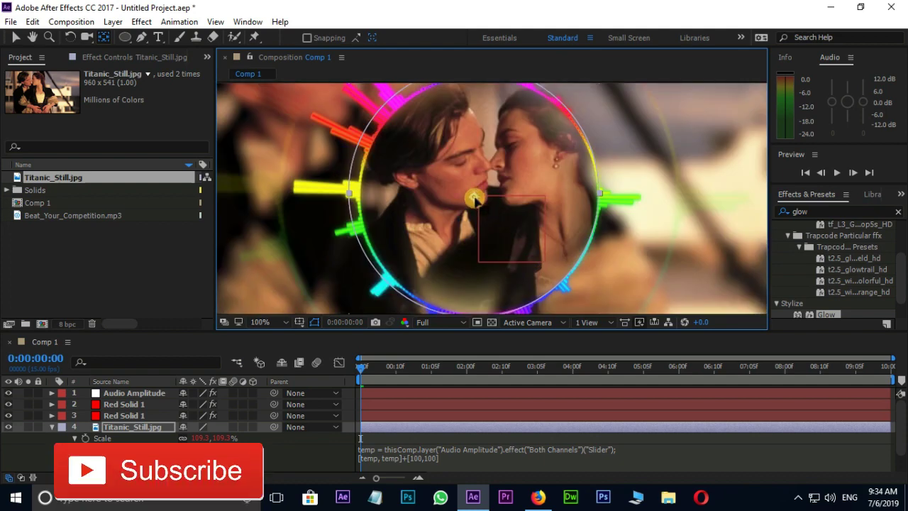
key(space)
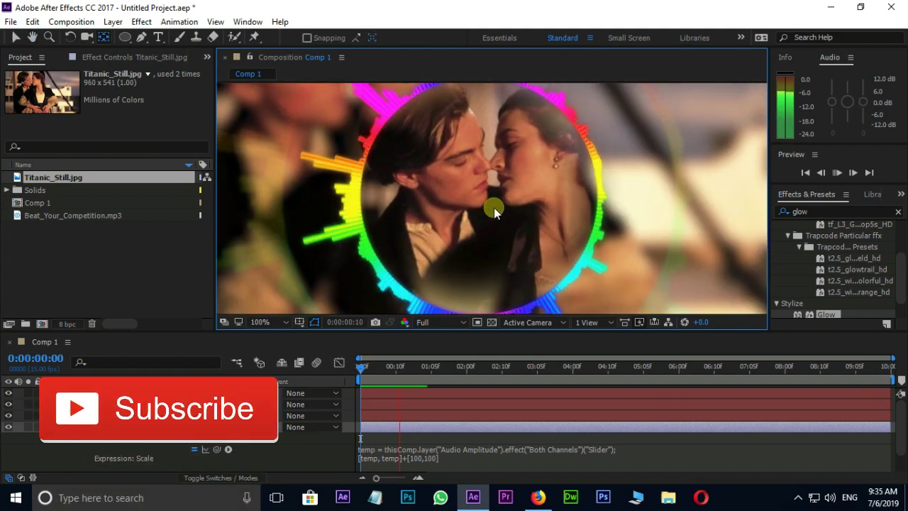
click(437, 360)
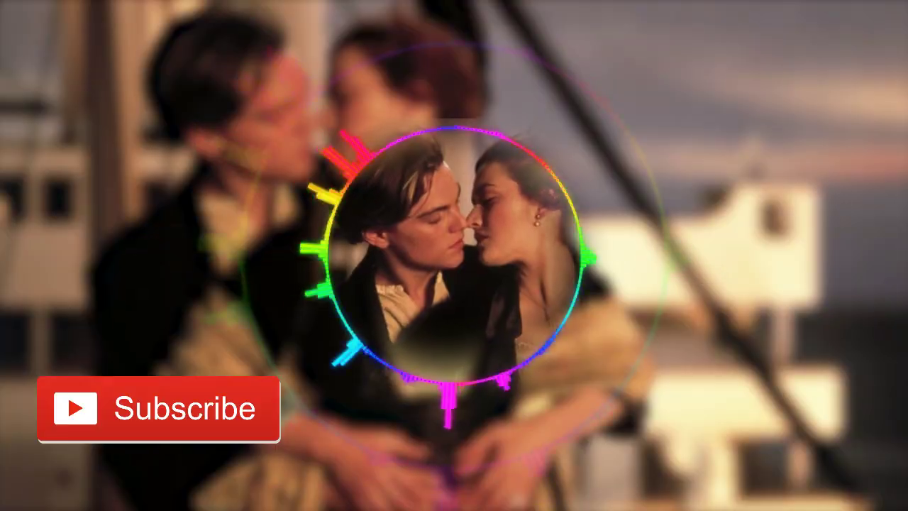